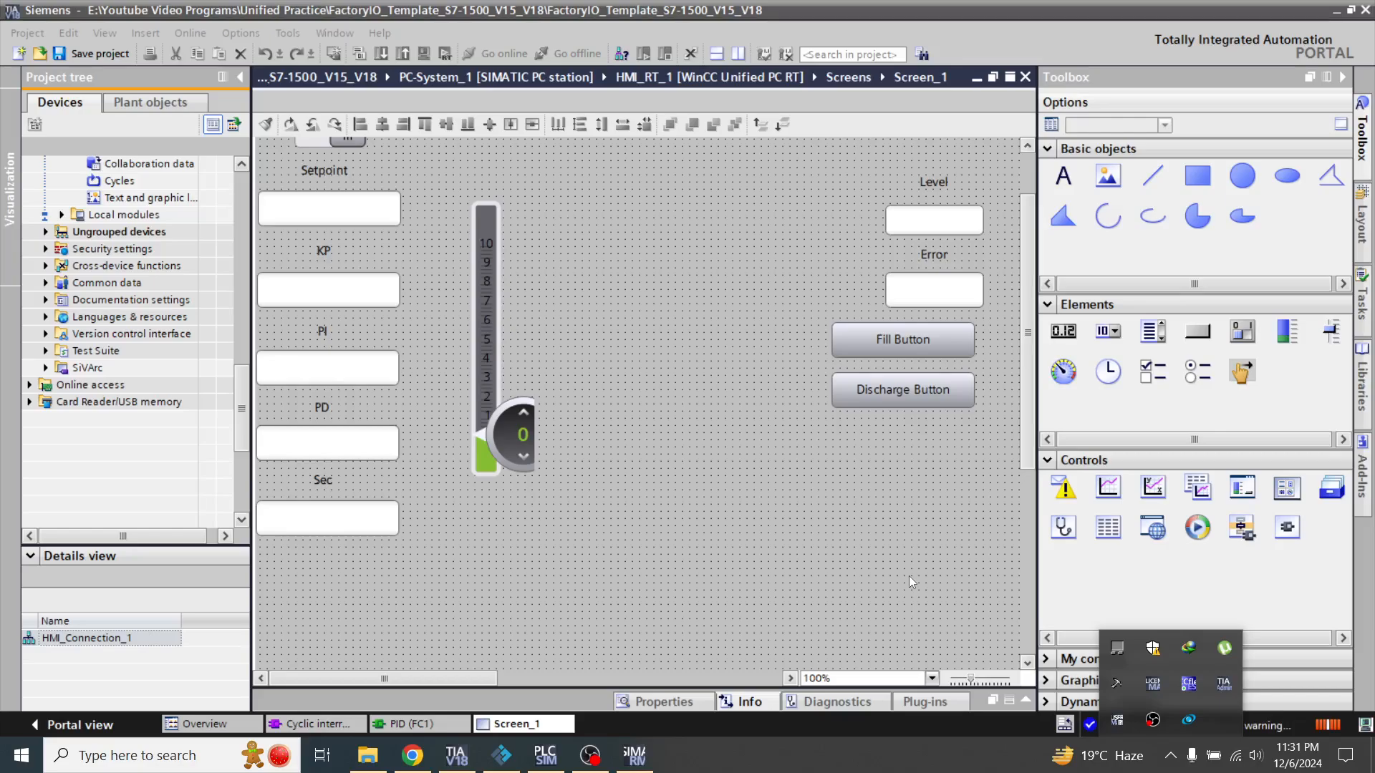
Add a gauge to the screen, shrink it, and place it between the vertical slider and the Level field
{"action": "left_click", "coordinate": [1065, 373]}
{"action": "left_click_drag", "start_coordinate": [1065, 373], "coordinate": [667, 221]}
{"action": "left_click_drag", "start_coordinate": [785, 268], "coordinate": [636, 194]}
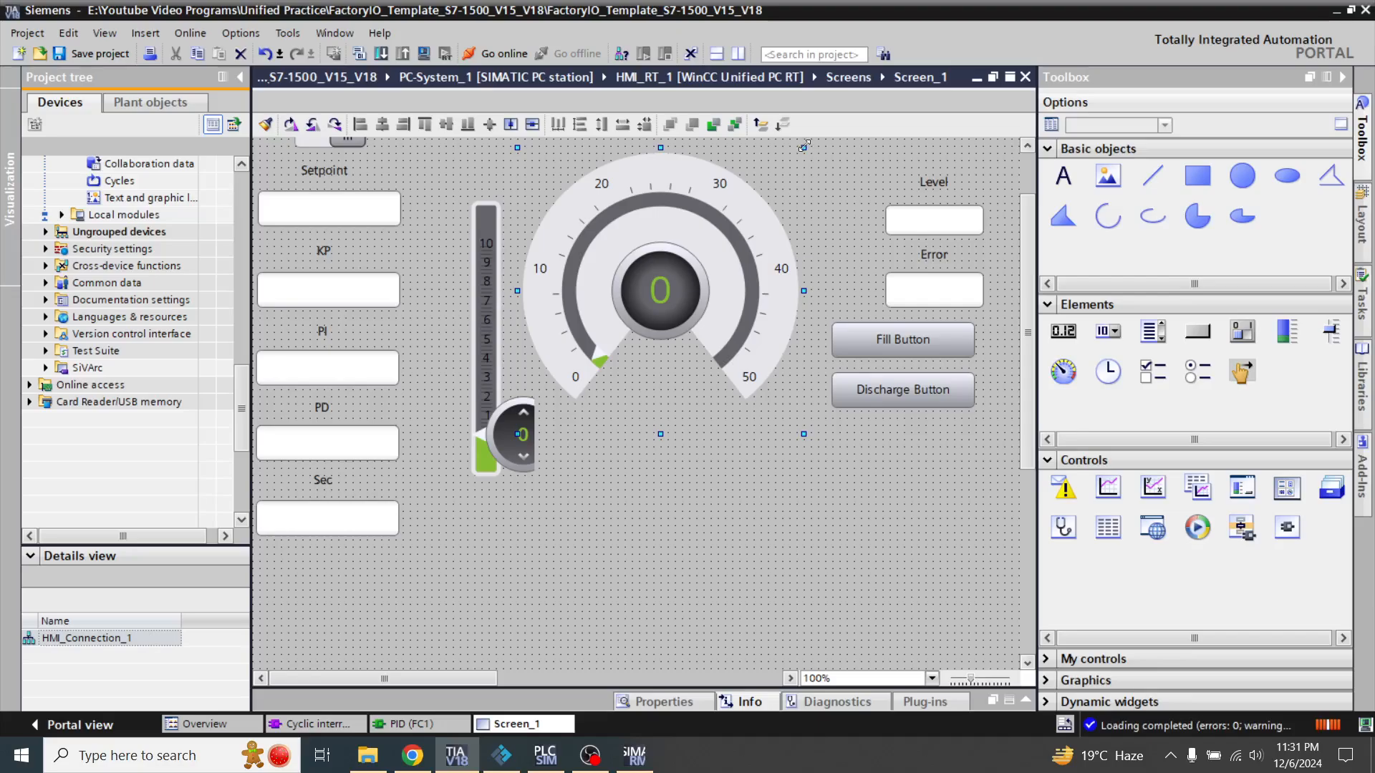
{"action": "left_click_drag", "start_coordinate": [804, 146], "coordinate": [687, 264]}
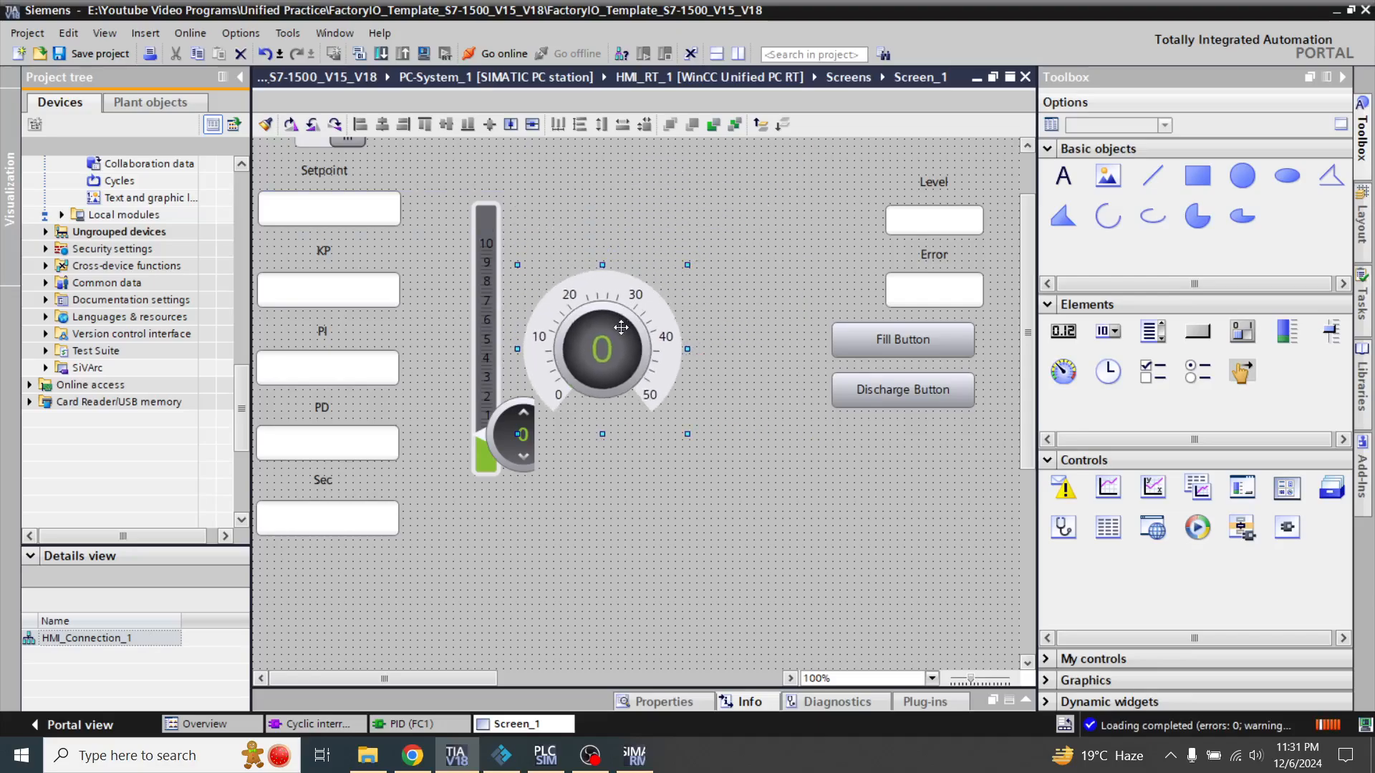
{"action": "left_click_drag", "start_coordinate": [629, 311], "coordinate": [698, 230]}
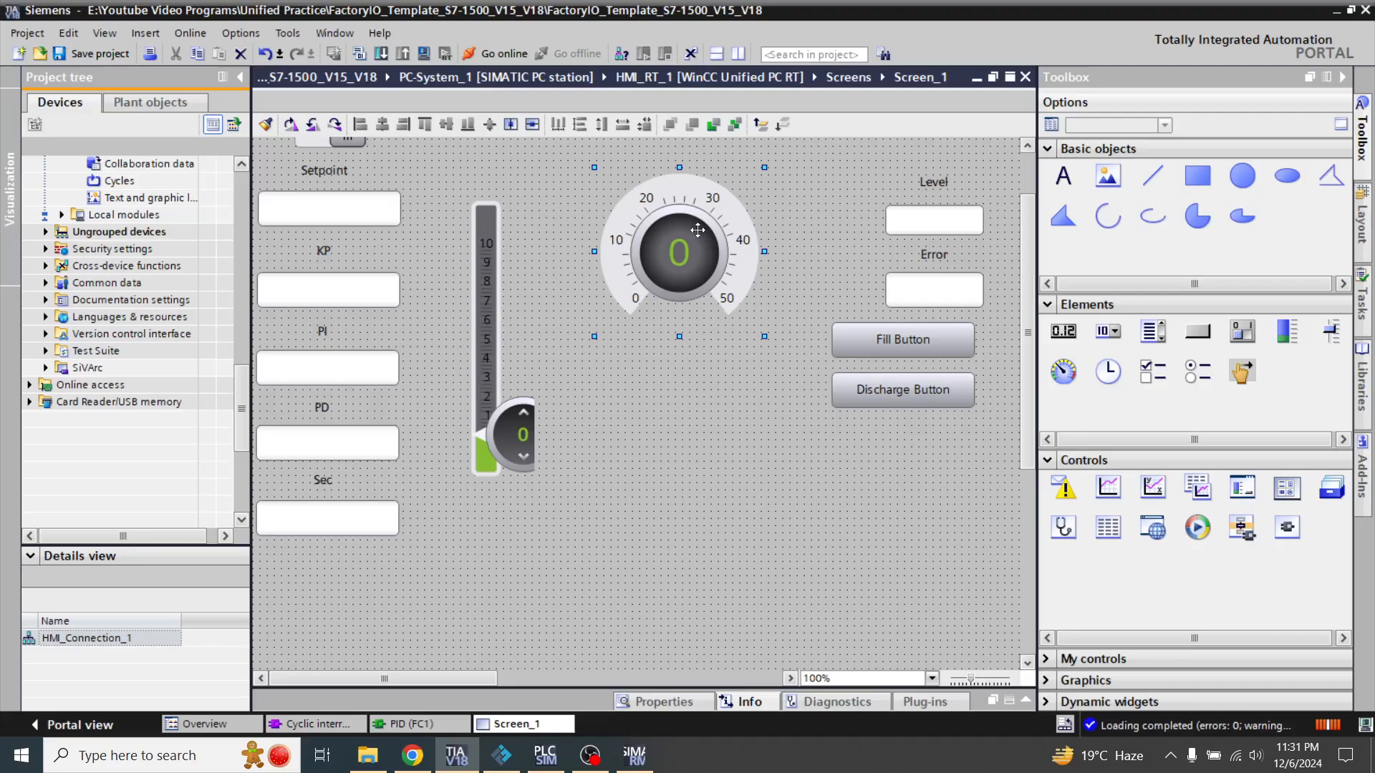
Set the gauge's maximum scale value to 10 in its general scale properties
{"action": "left_click", "coordinate": [1025, 703]}
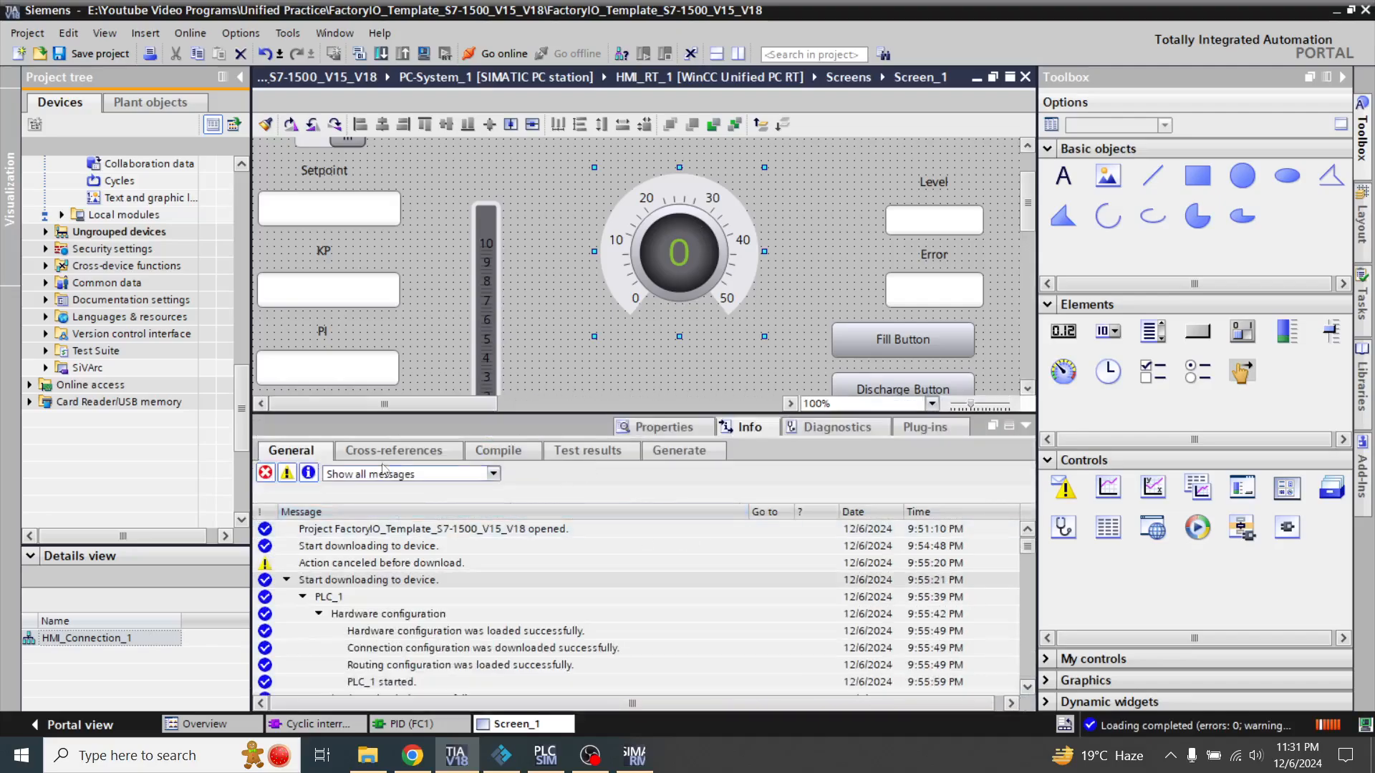
{"action": "left_click", "coordinate": [670, 427]}
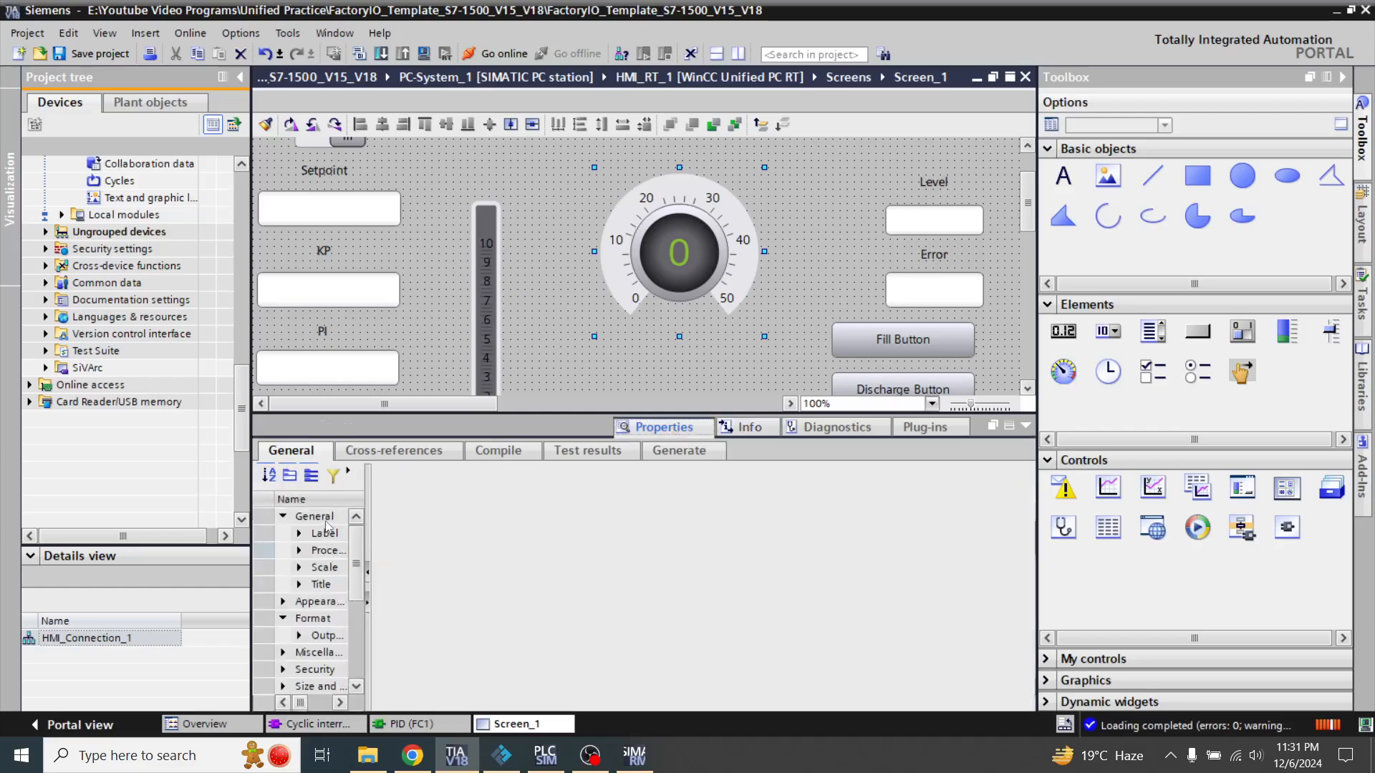
{"action": "left_click_drag", "start_coordinate": [370, 542], "coordinate": [694, 565]}
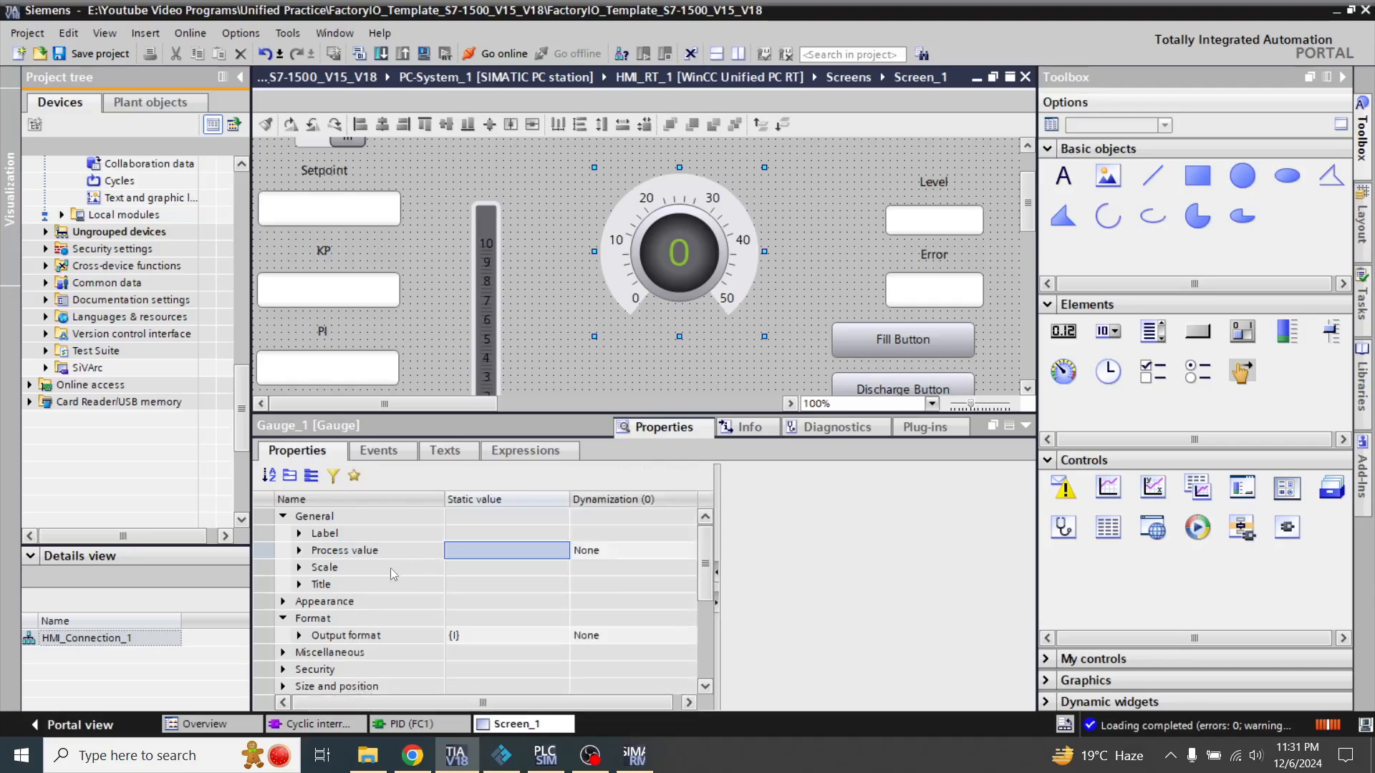
{"action": "left_click", "coordinate": [300, 533]}
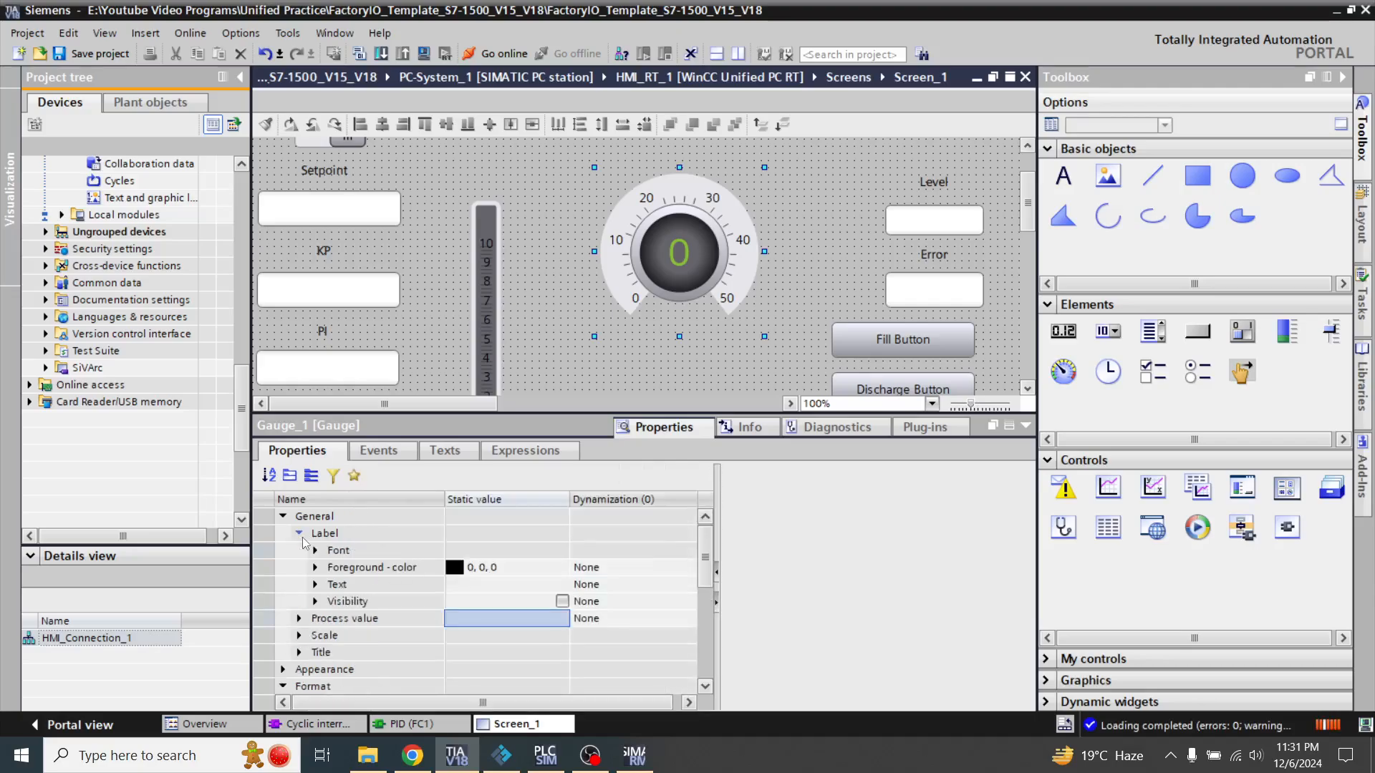
{"action": "left_click", "coordinate": [299, 533]}
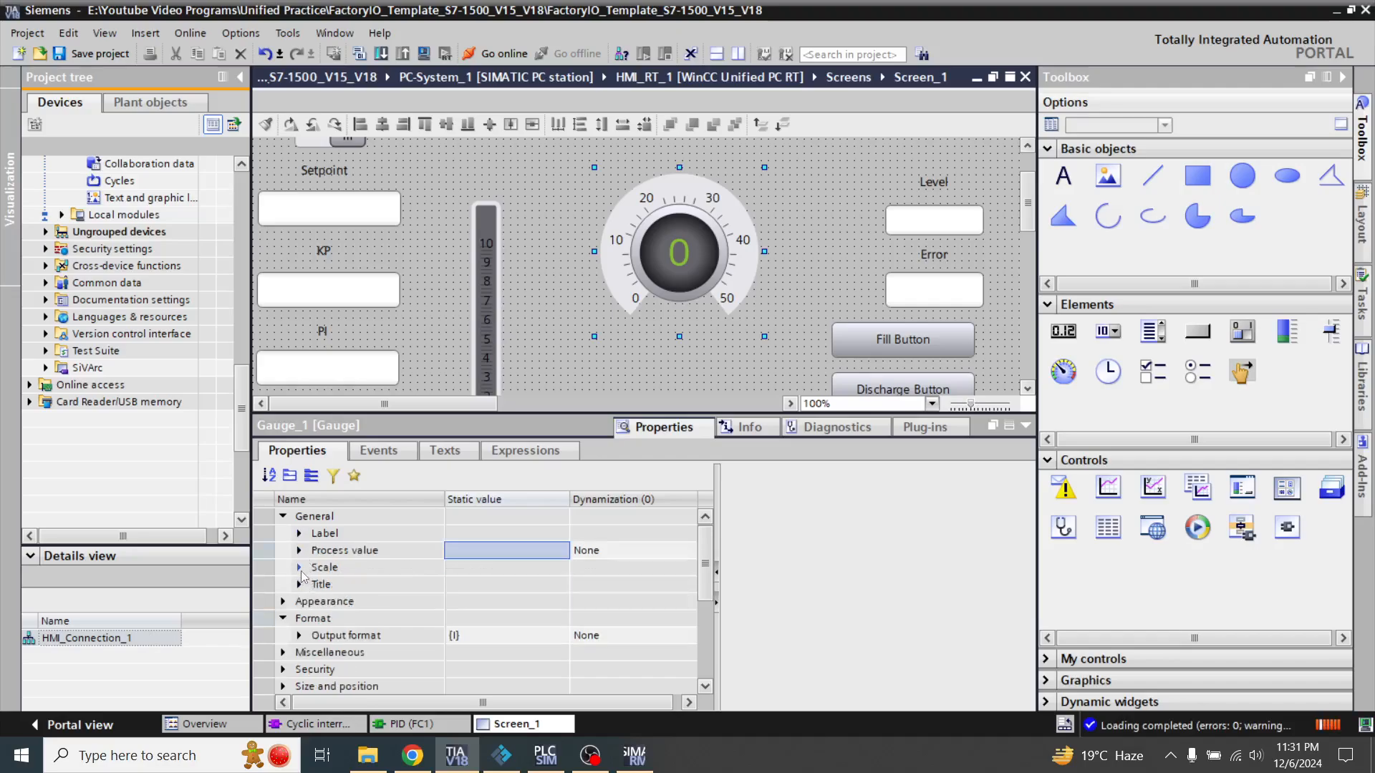
{"action": "left_click", "coordinate": [299, 568]}
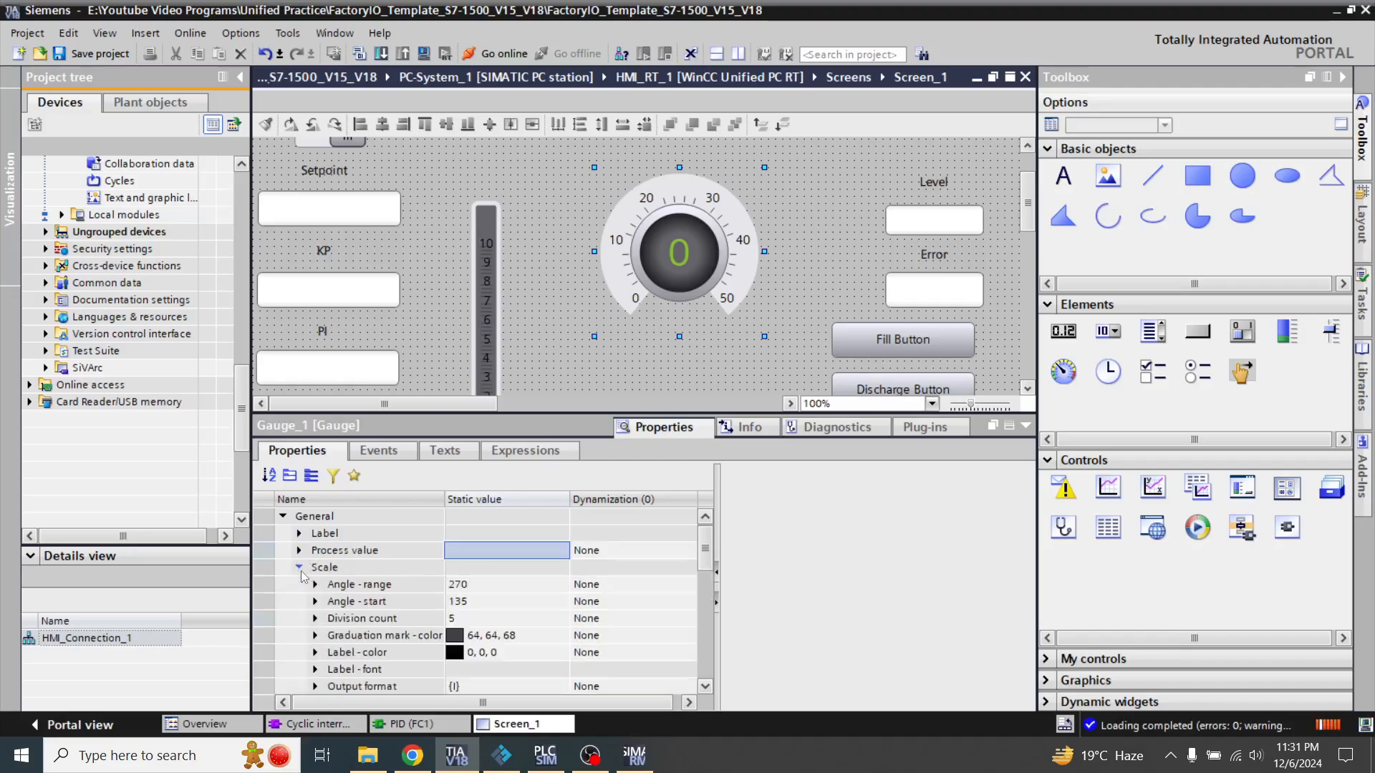
{"action": "left_click", "coordinate": [706, 684]}
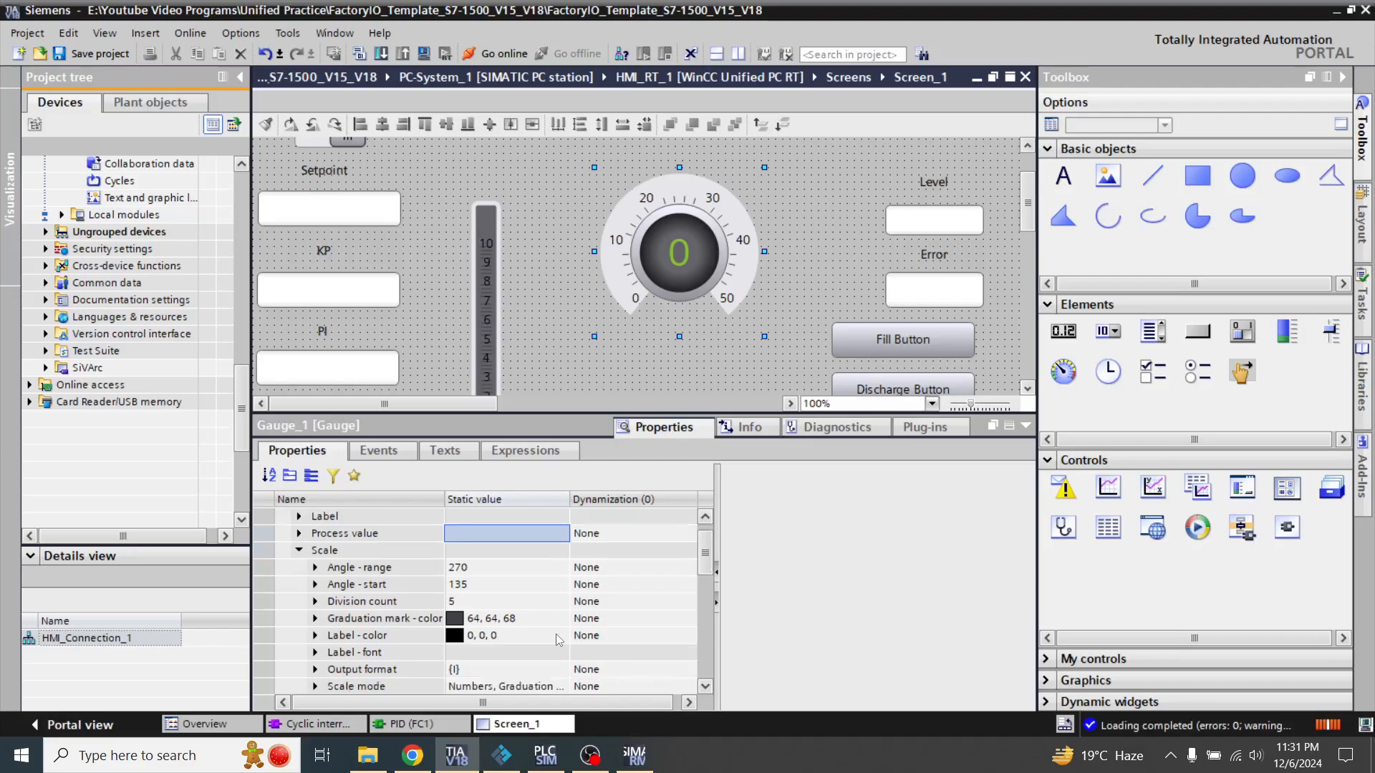
{"action": "left_click", "coordinate": [706, 688]}
{"action": "left_click", "coordinate": [706, 688]}
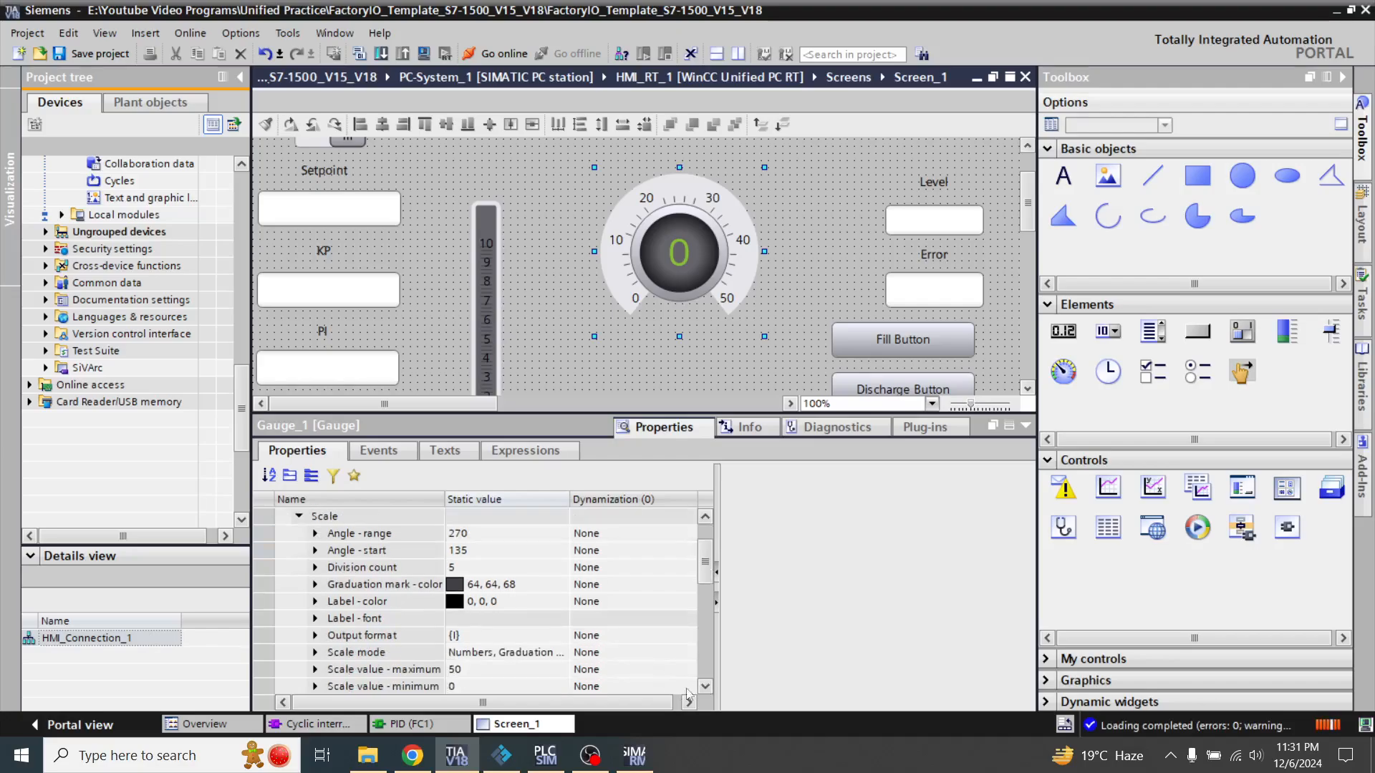
{"action": "left_click", "coordinate": [706, 688]}
{"action": "left_click", "coordinate": [473, 654]}
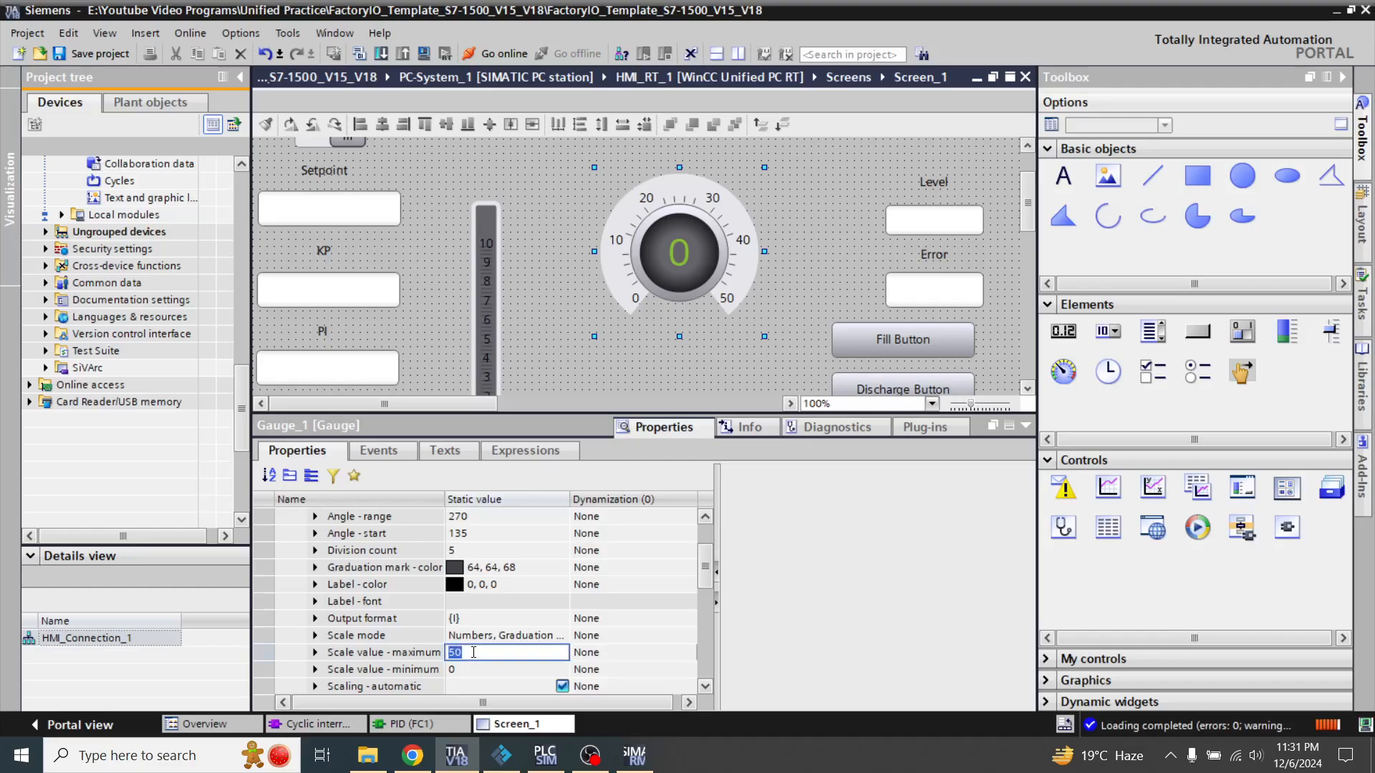
{"action": "type", "text": "10"}
{"action": "key", "text": "Return"}
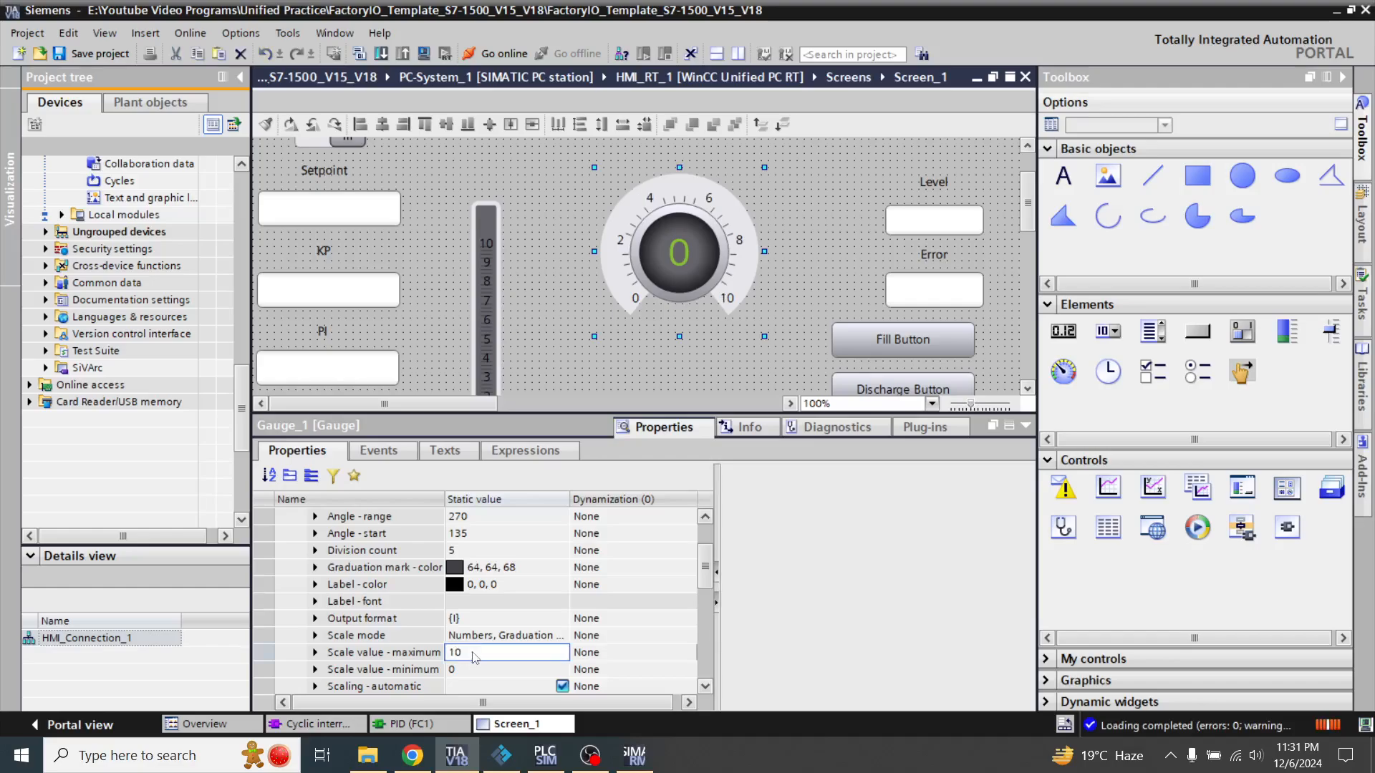
Set the gauge scale's division count to 10 and collapse the properties area
{"action": "left_click", "coordinate": [462, 556]}
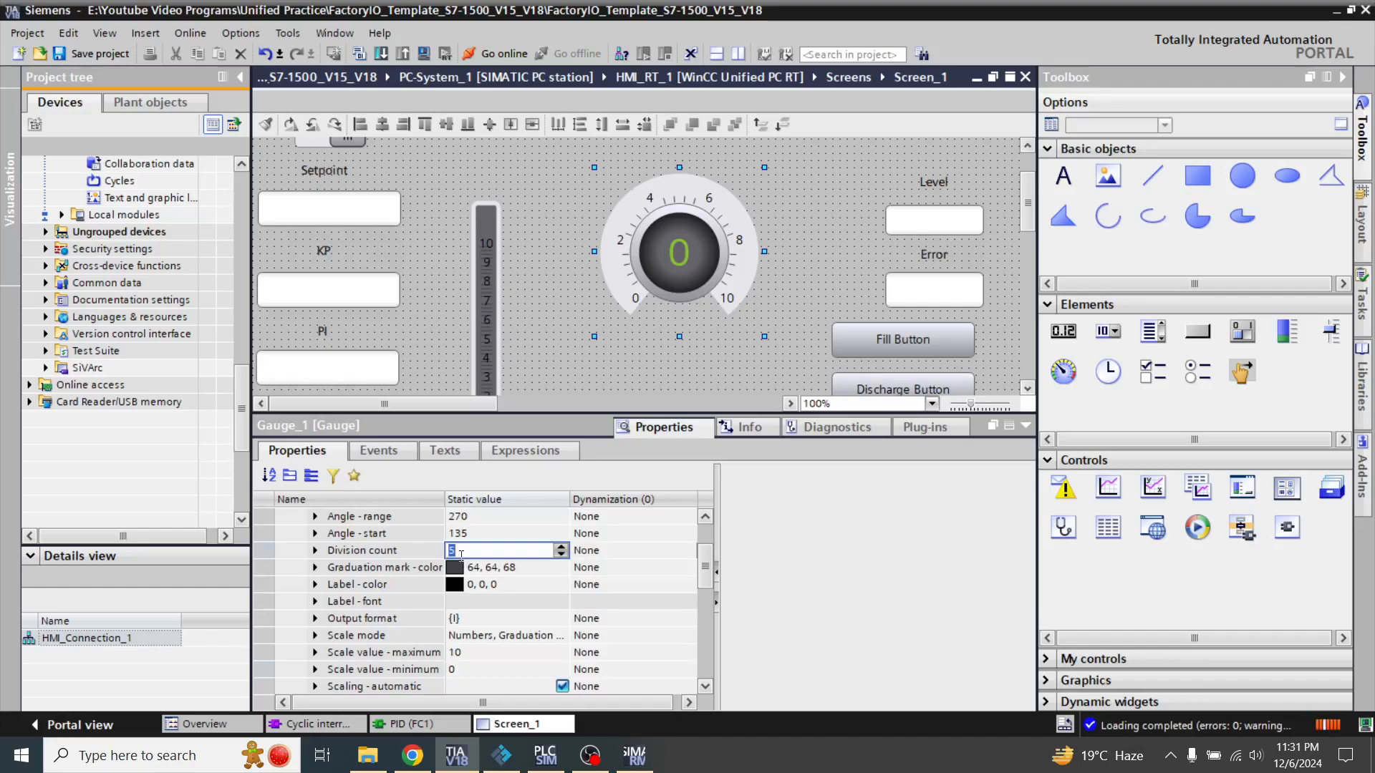
{"action": "type", "text": "10"}
{"action": "key", "text": "Return"}
{"action": "left_click", "coordinate": [461, 560]}
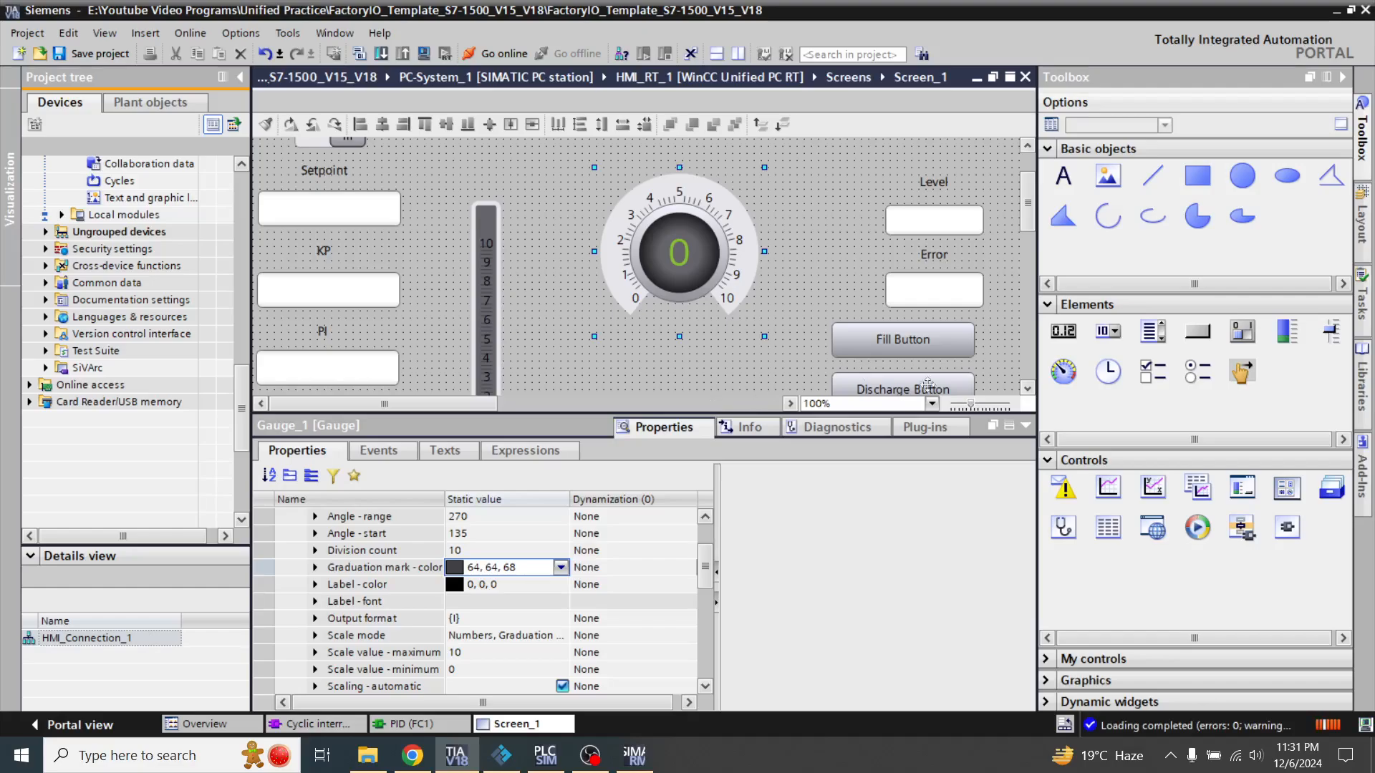
{"action": "left_click", "coordinate": [1024, 427]}
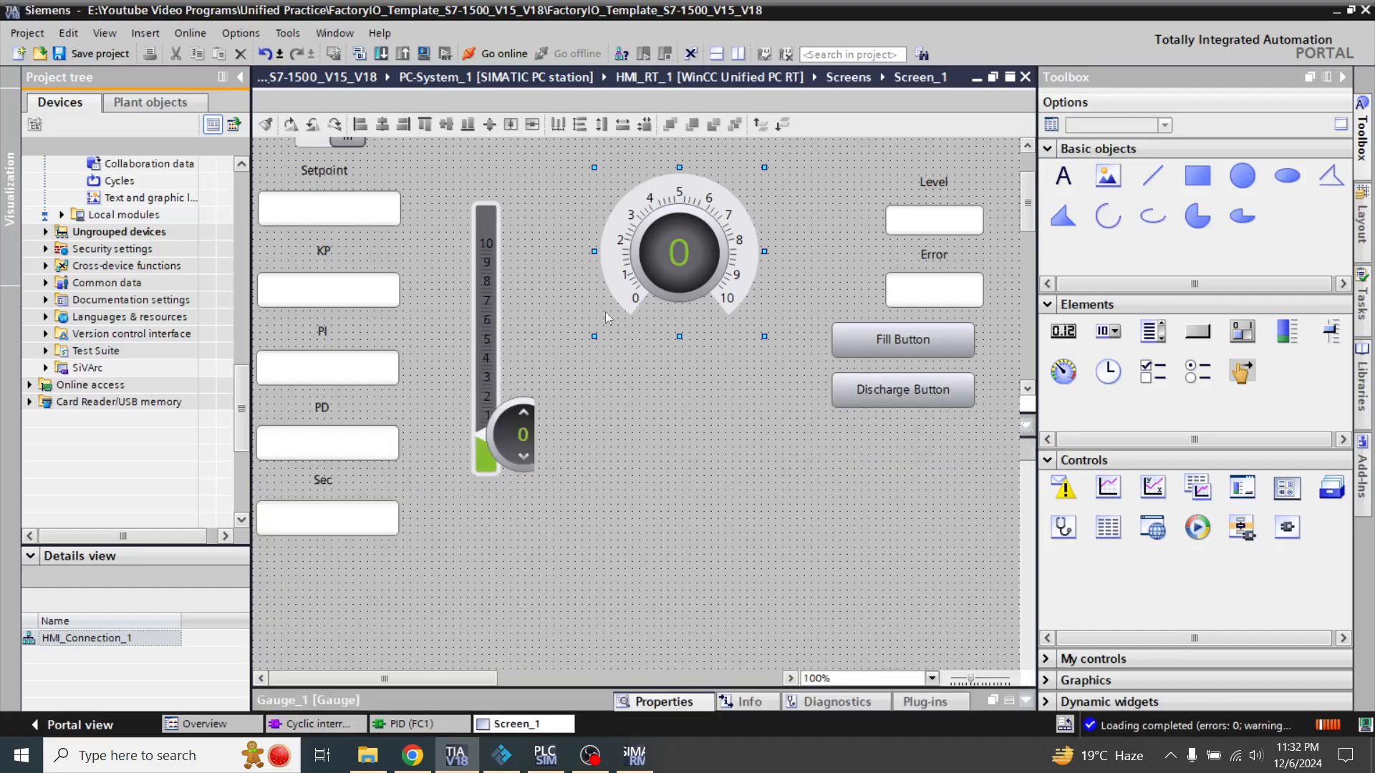
Set the dynamization of the gauge's process value to Tag
{"action": "left_click", "coordinate": [449, 182]}
{"action": "left_click", "coordinate": [695, 226]}
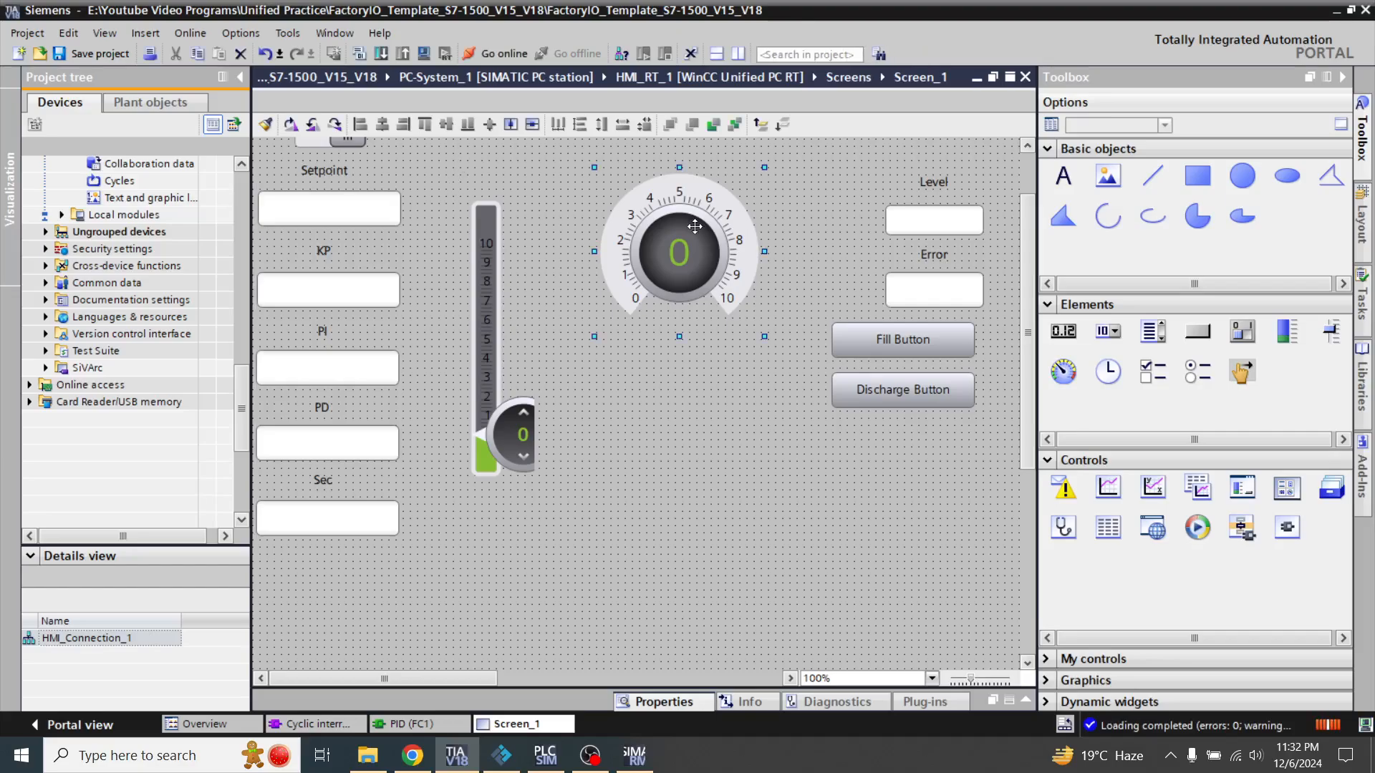
{"action": "left_click", "coordinate": [1032, 702]}
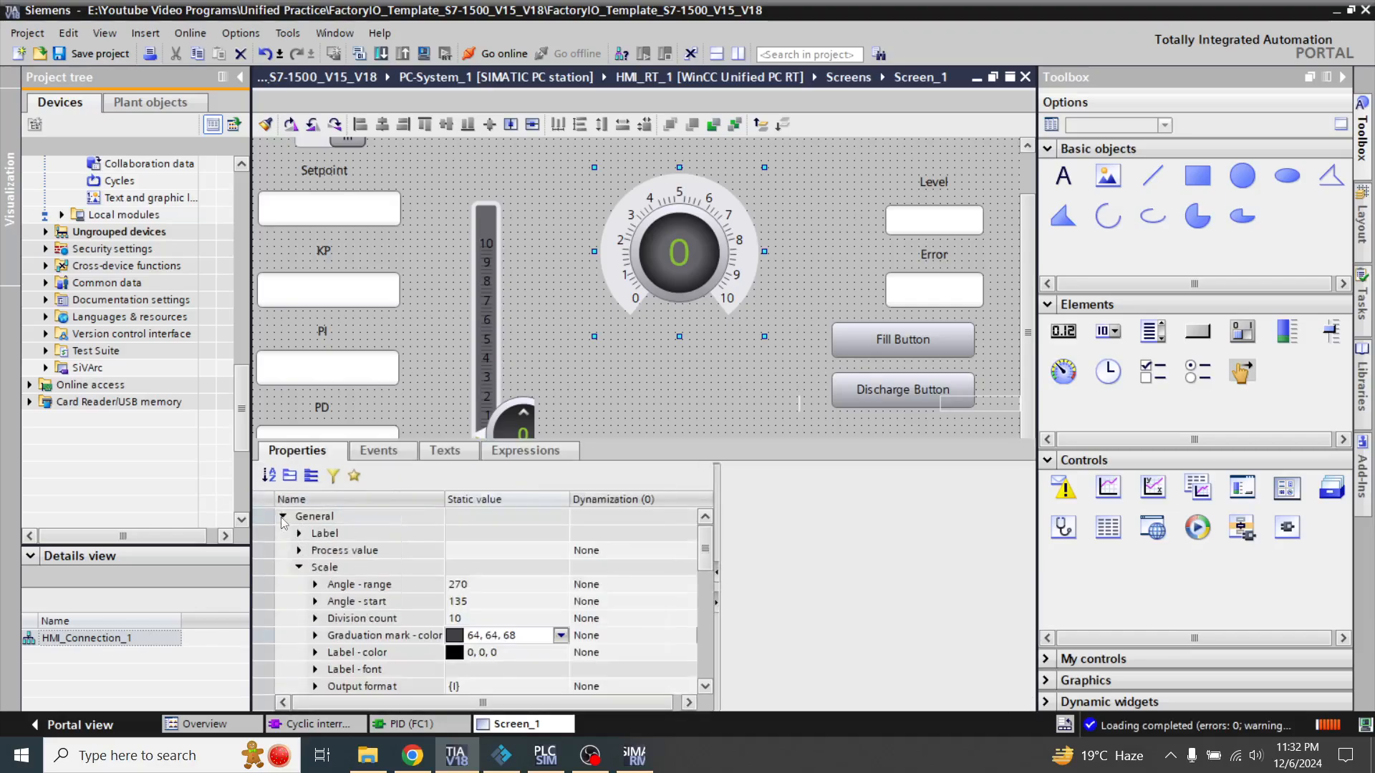
{"action": "left_click", "coordinate": [283, 519]}
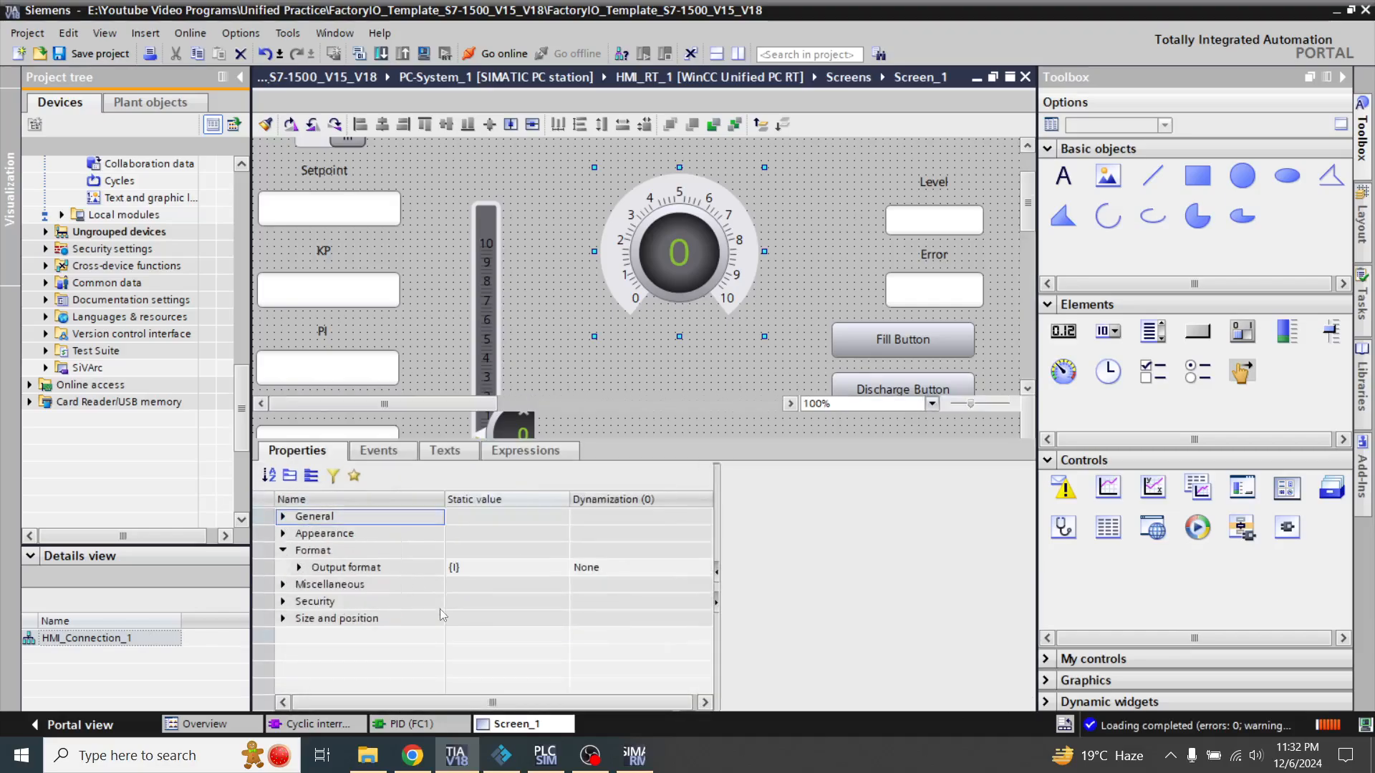
{"action": "left_click", "coordinate": [284, 518]}
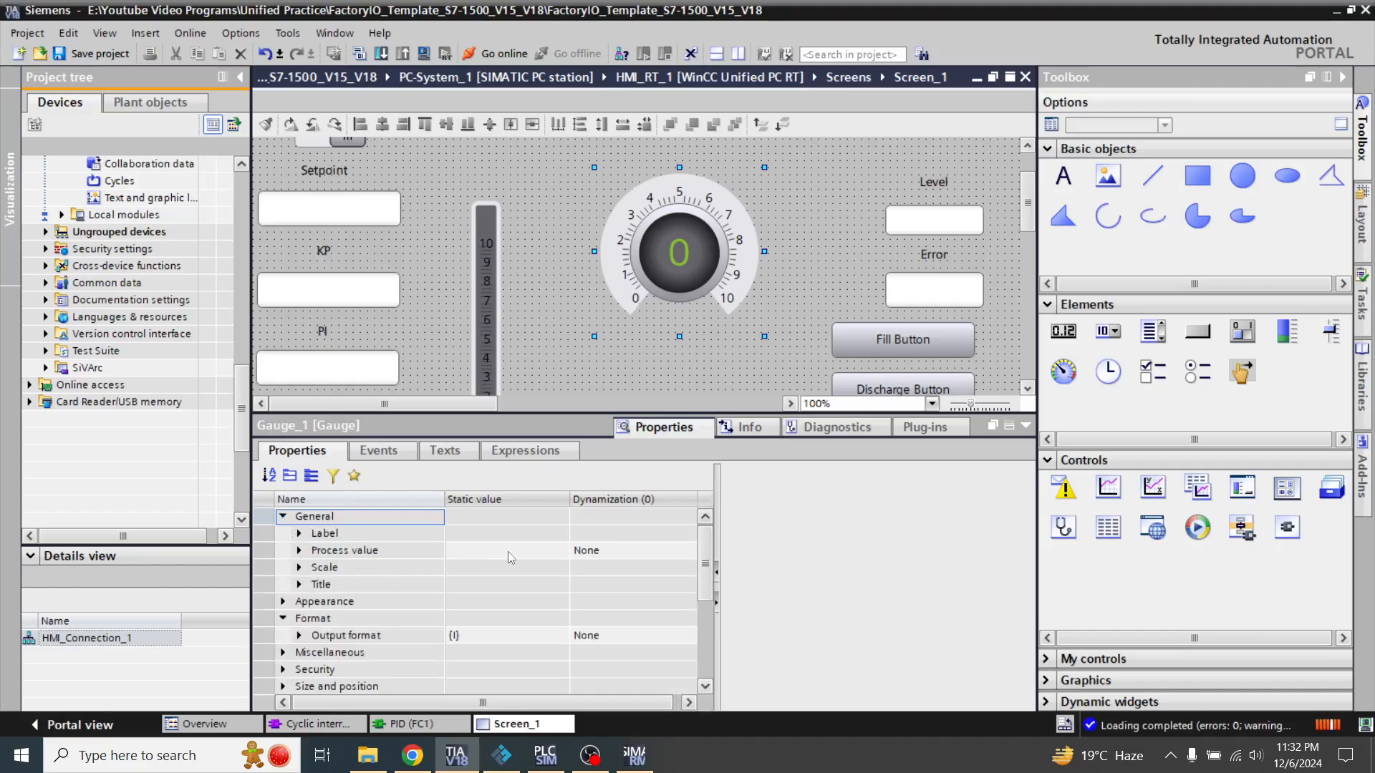
{"action": "left_click", "coordinate": [530, 552]}
{"action": "left_click", "coordinate": [644, 556]}
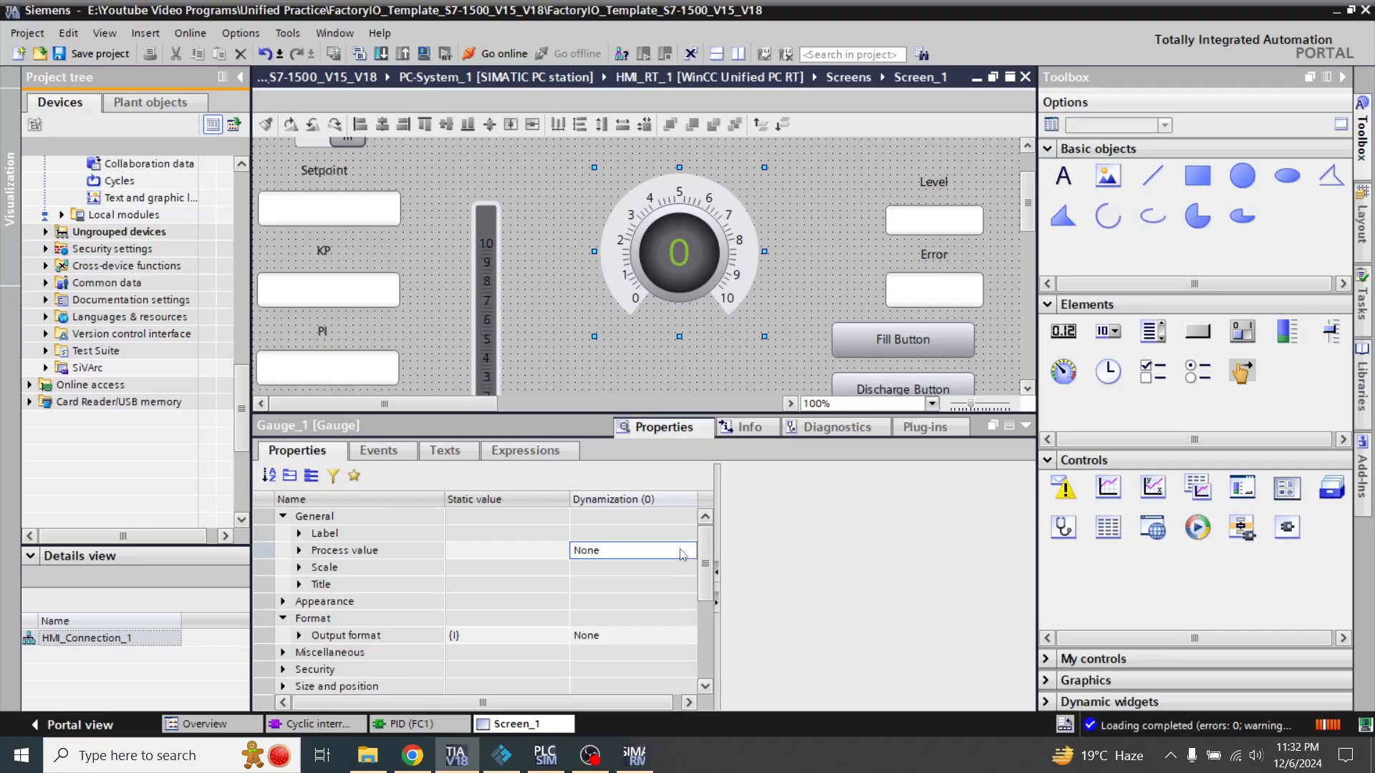
{"action": "left_click", "coordinate": [682, 554]}
{"action": "left_click", "coordinate": [686, 551]}
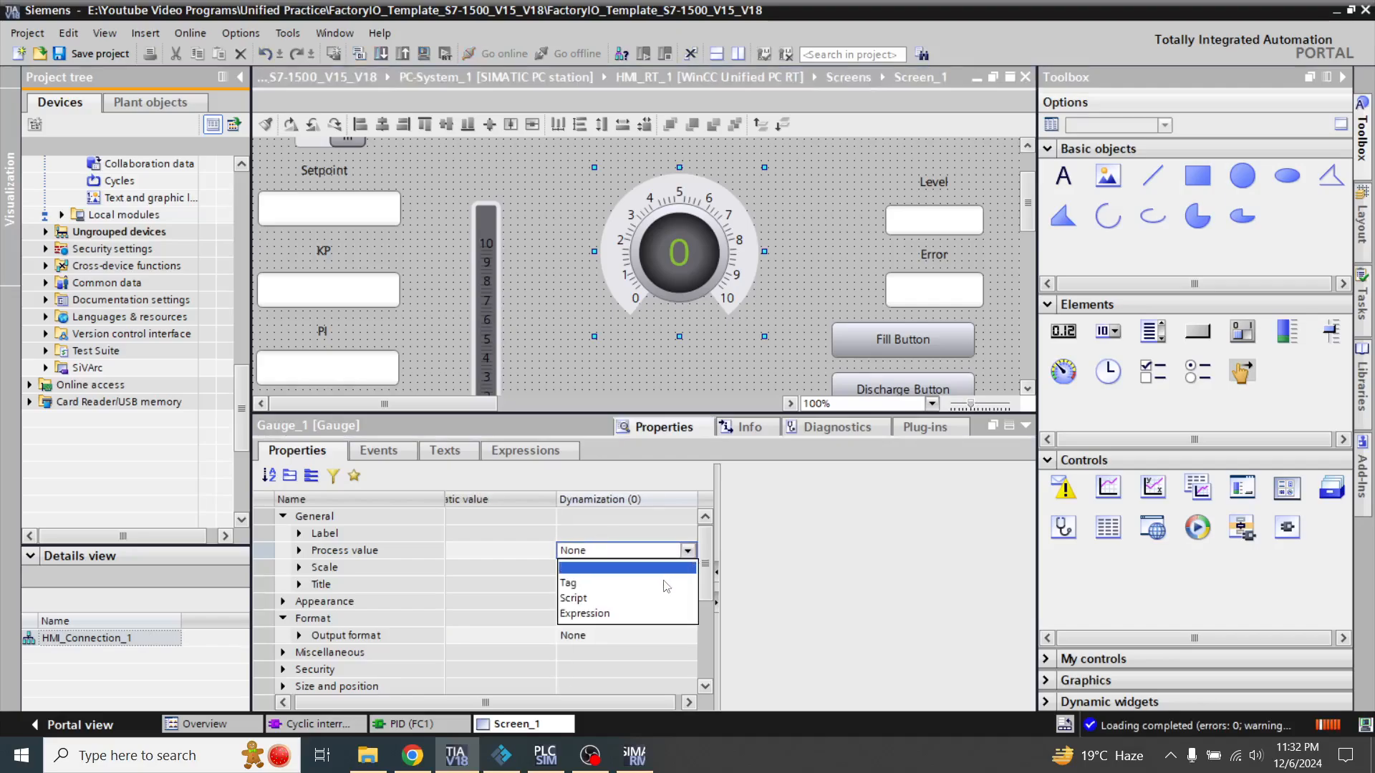
{"action": "left_click", "coordinate": [665, 583]}
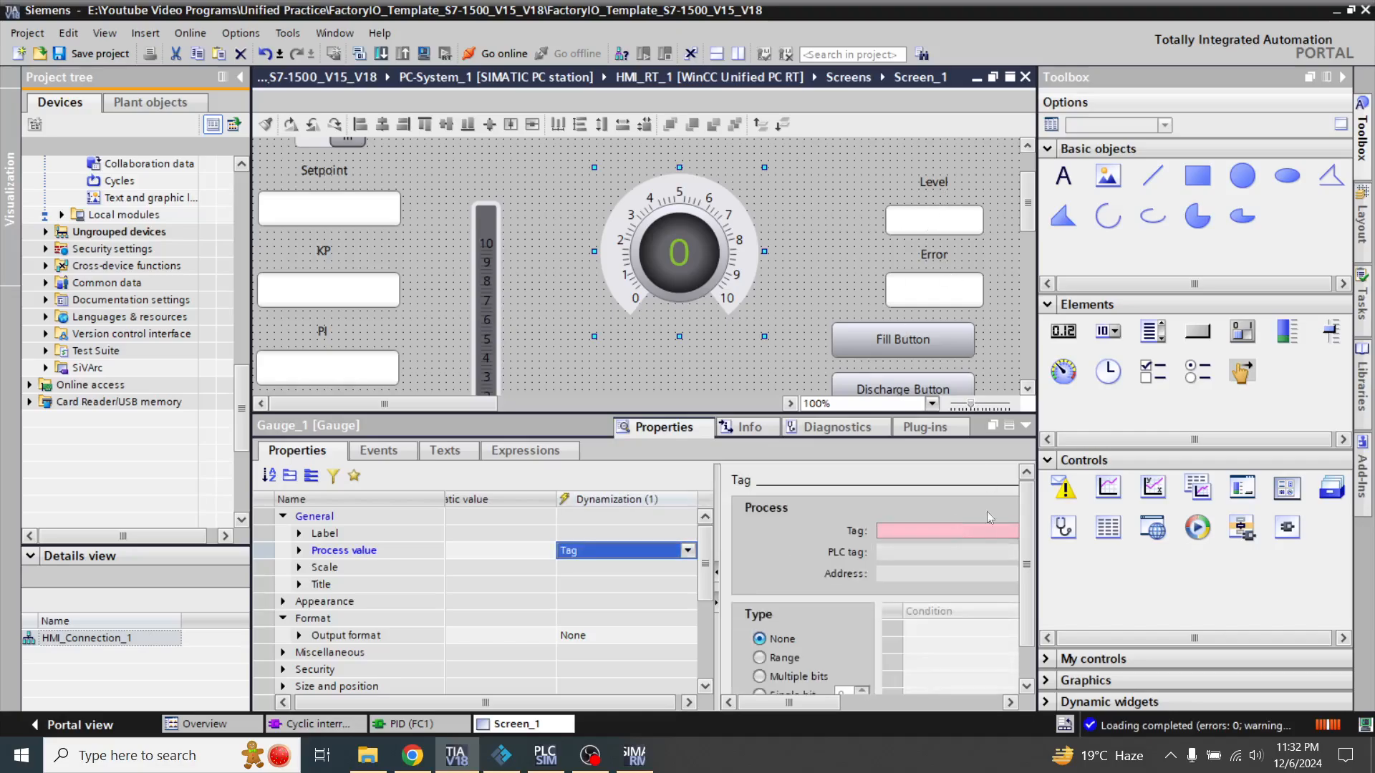
Assign the Level tag from the default HMI tag table to the gauge's process value
{"action": "left_click", "coordinate": [968, 532]}
{"action": "left_click", "coordinate": [1009, 532]}
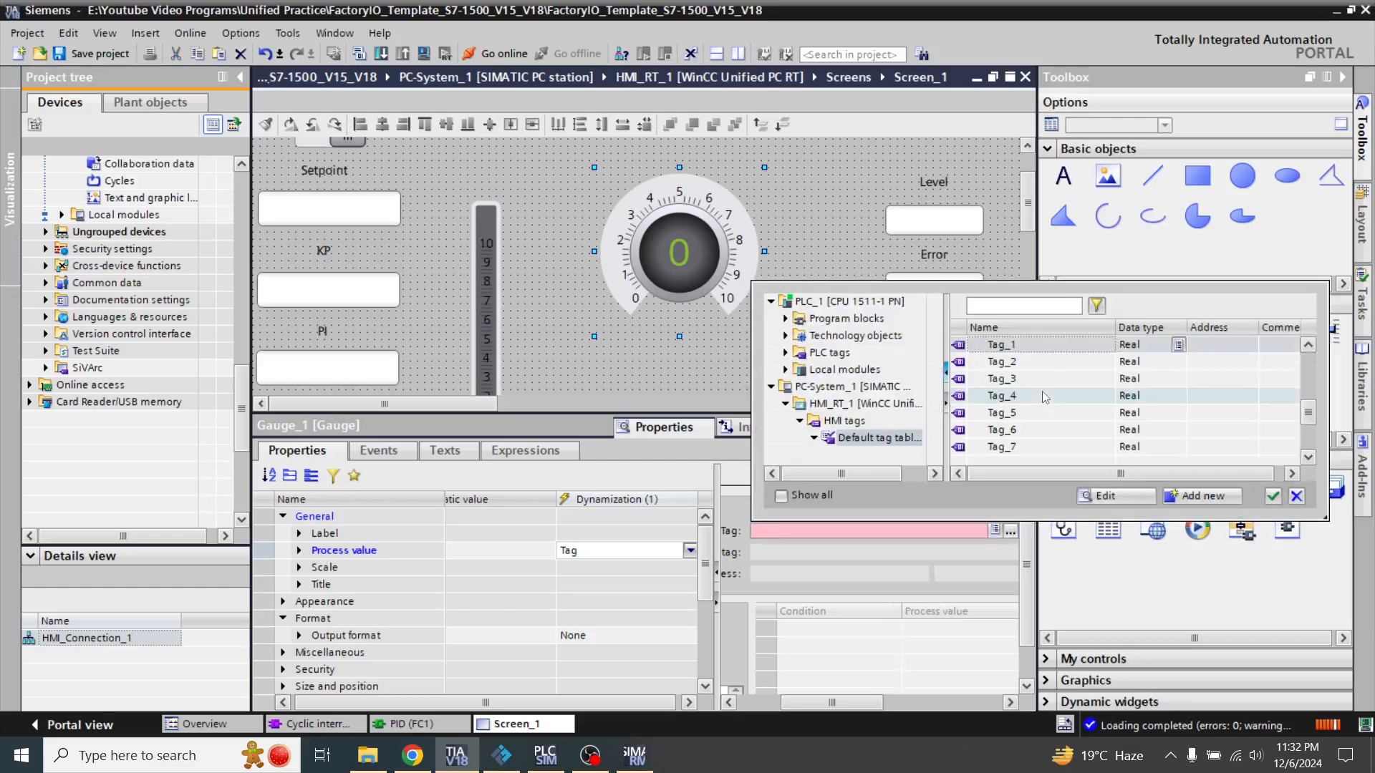
{"action": "left_click", "coordinate": [1306, 362]}
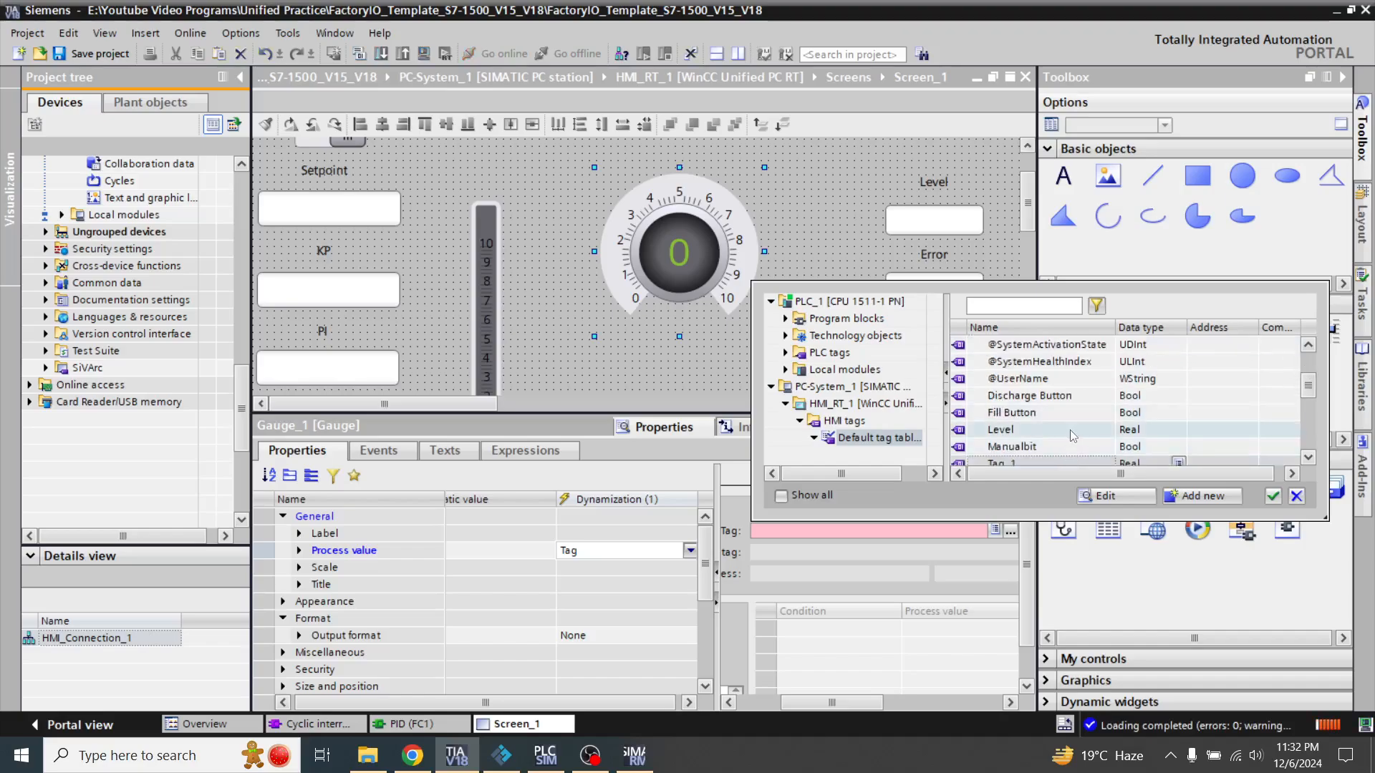
{"action": "double_click", "coordinate": [1071, 431]}
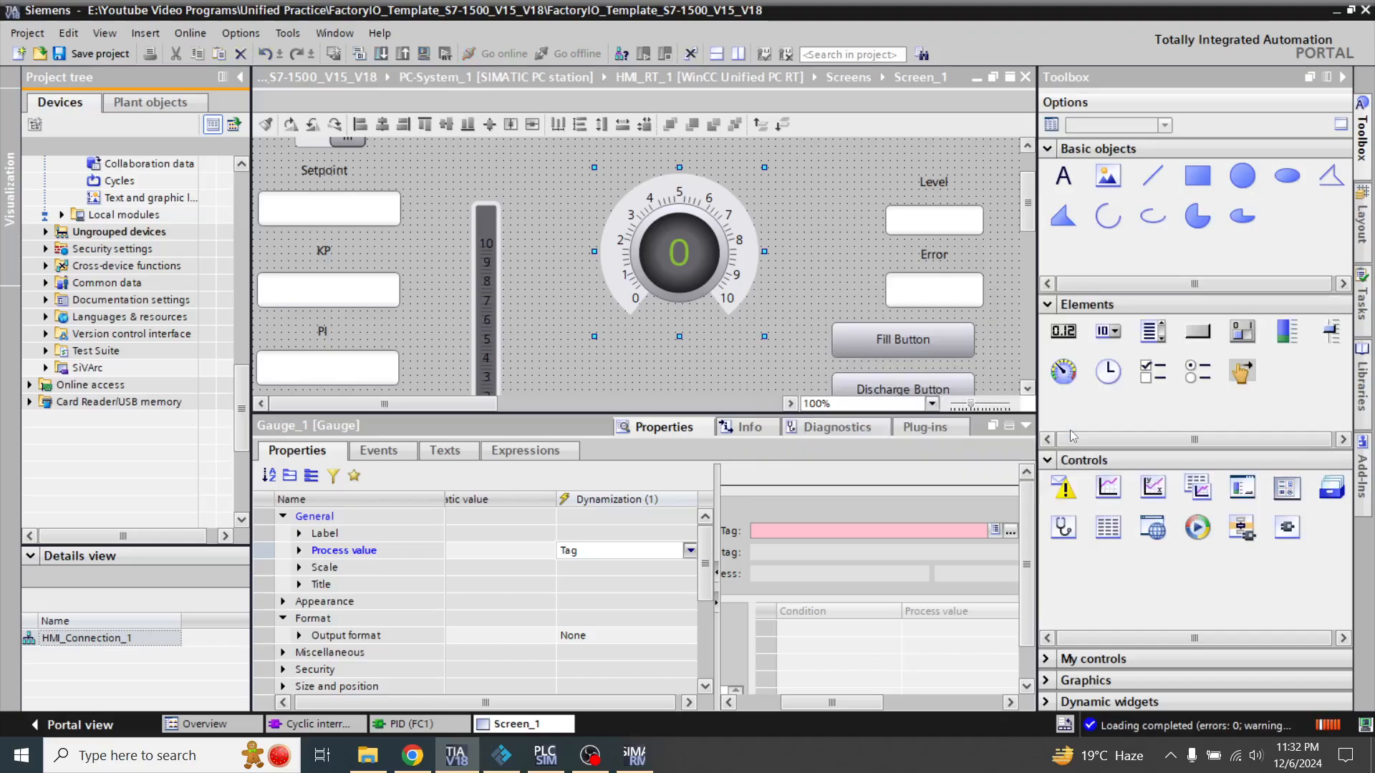
{"action": "left_click", "coordinate": [1026, 426]}
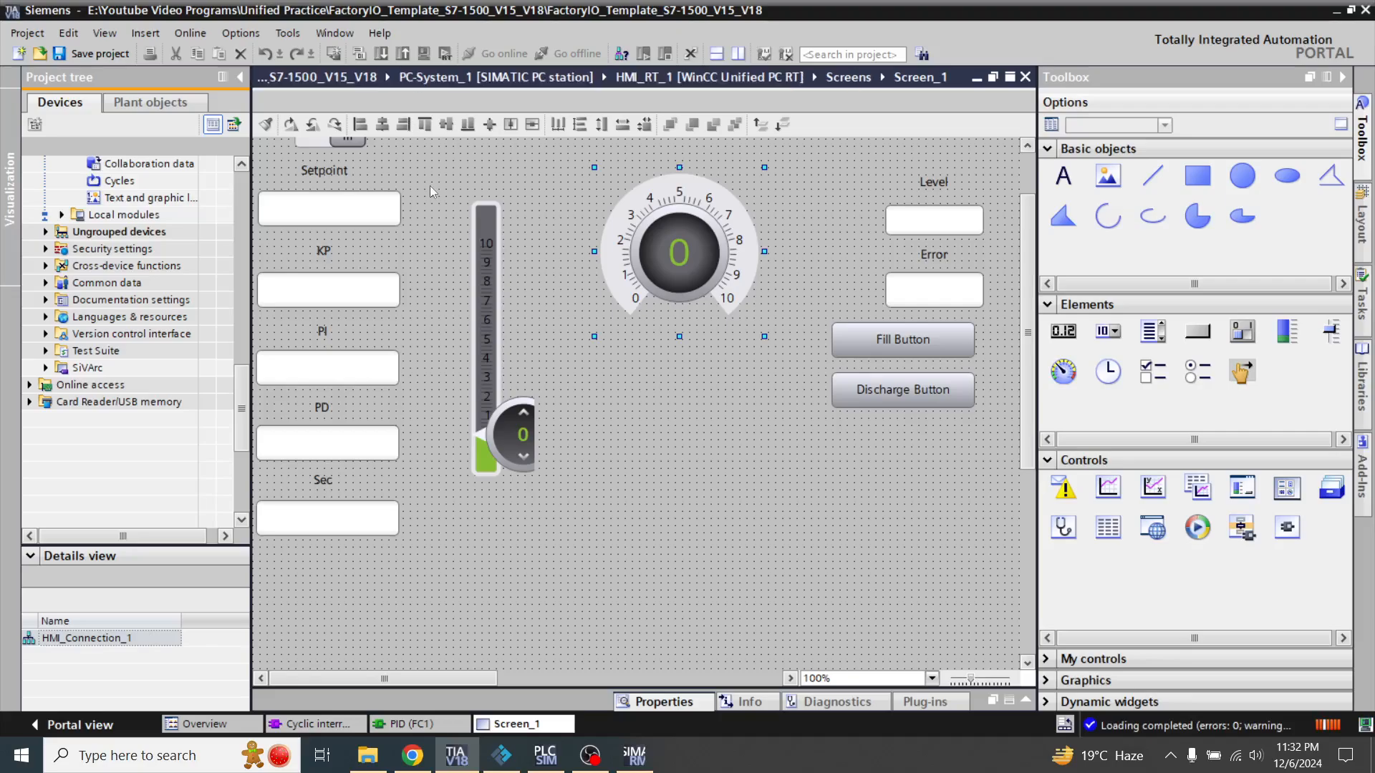
Compile the HMI project, and delete the running HMI_RT_1 simulation project in SIMATIC Runtime Manager
{"action": "key", "text": "ctrl+b"}
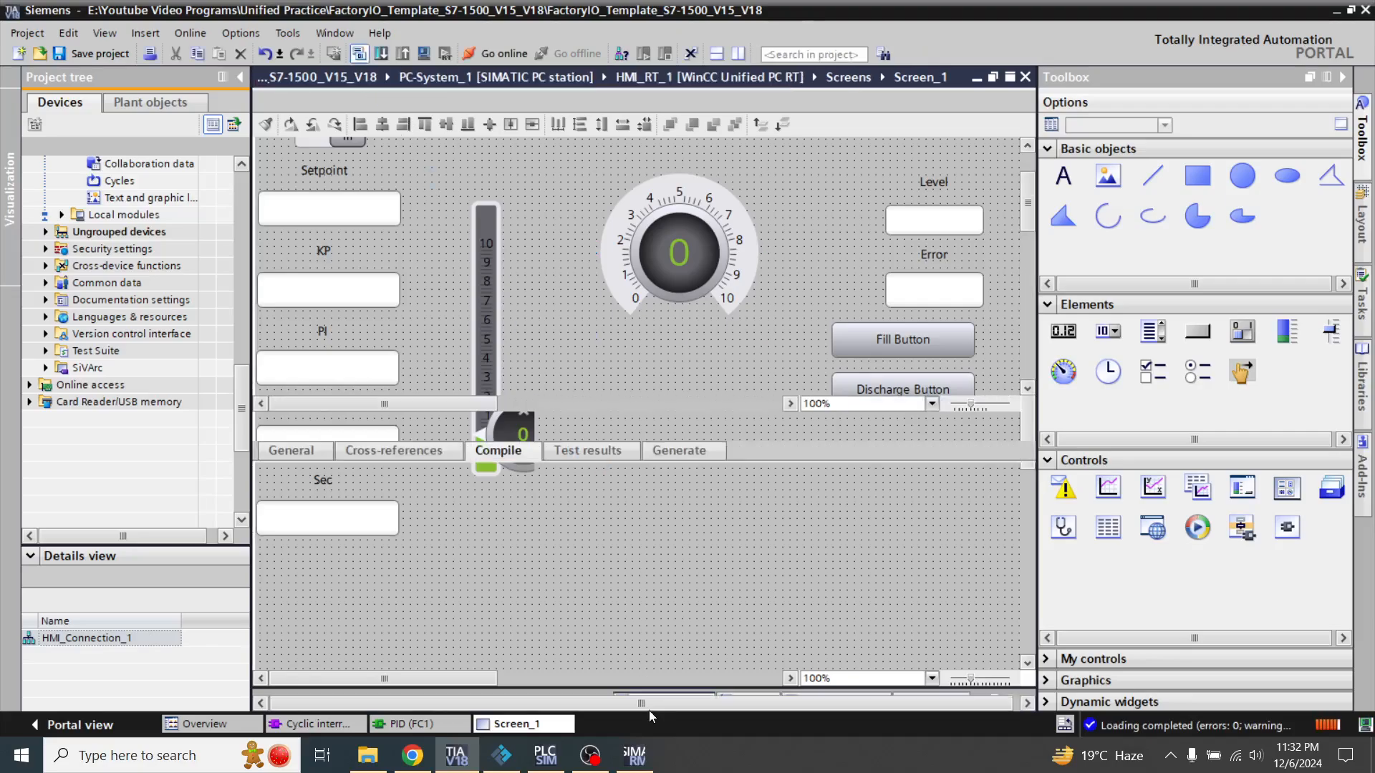
{"action": "left_click", "coordinate": [634, 759]}
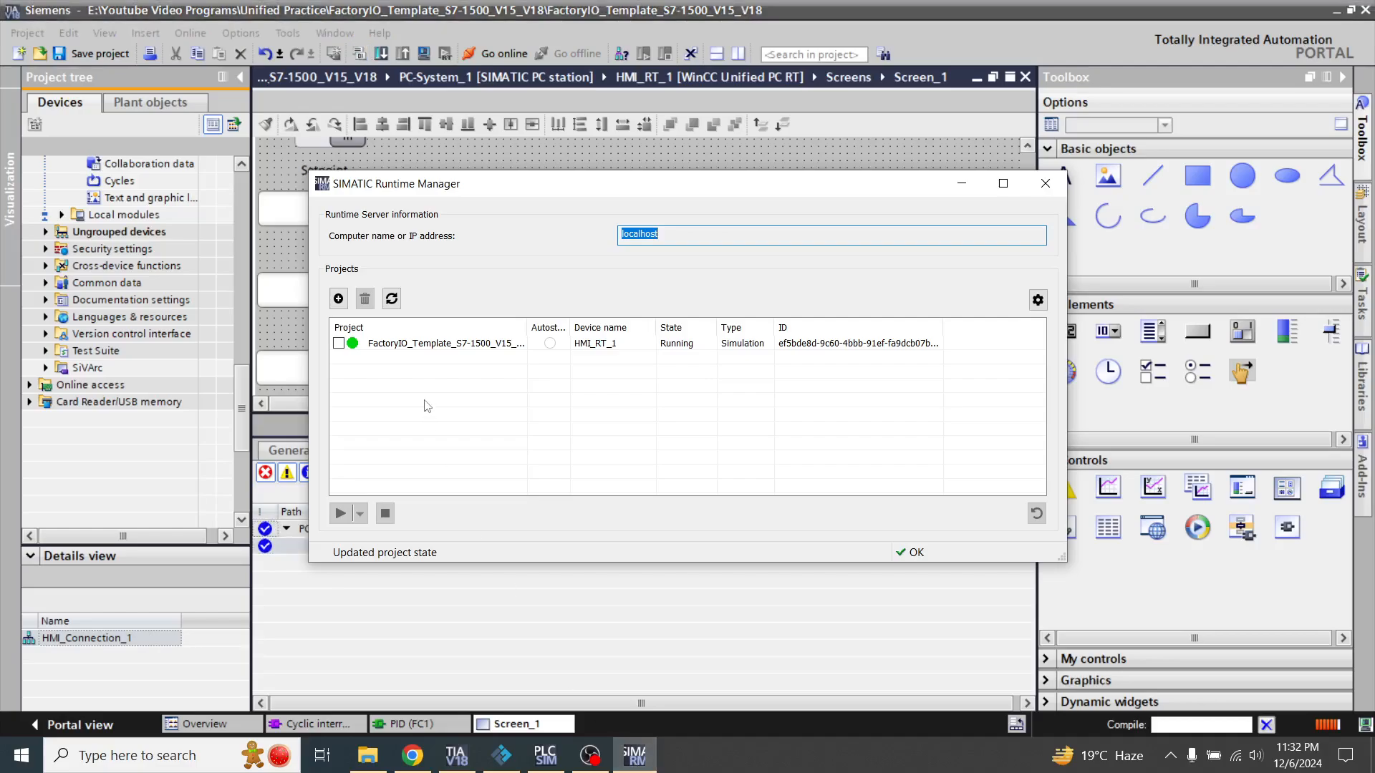
{"action": "left_click", "coordinate": [338, 343]}
{"action": "left_click", "coordinate": [364, 302]}
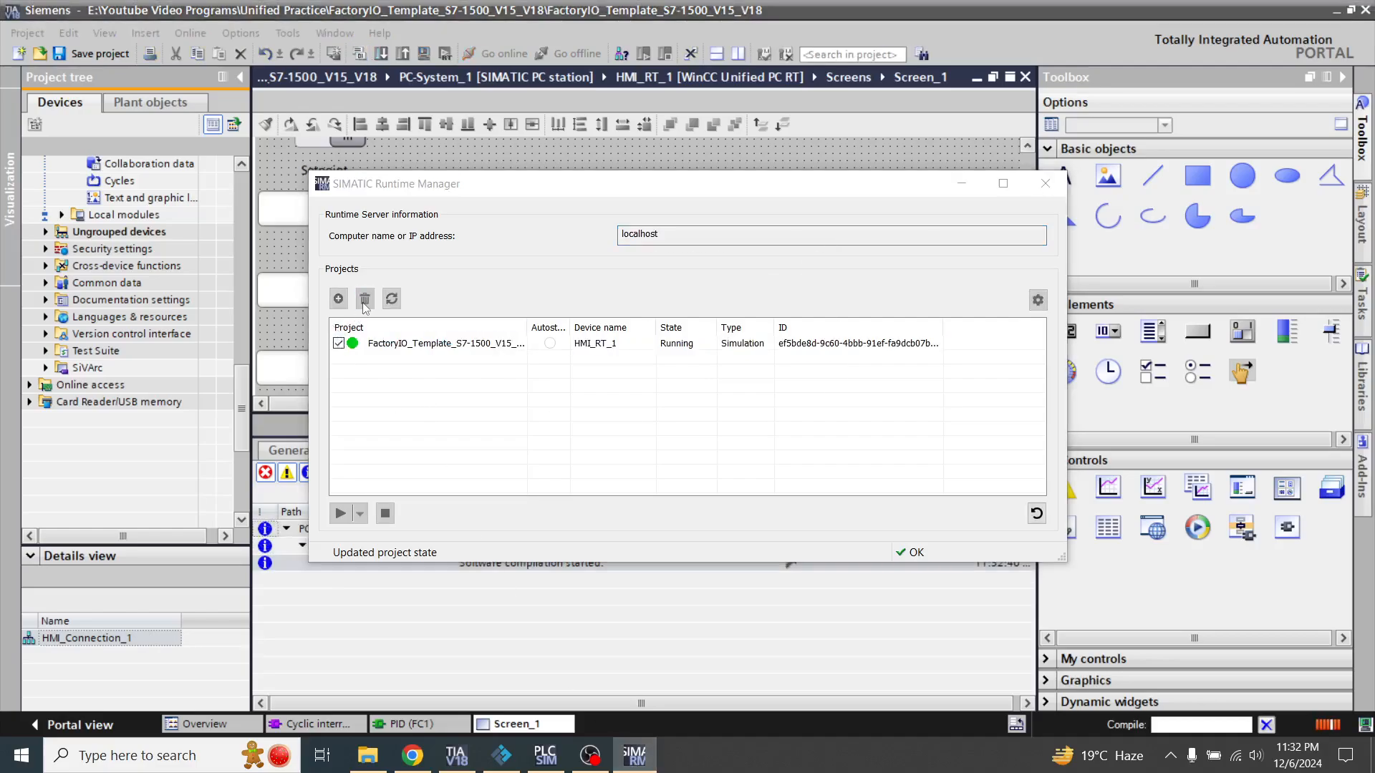
{"action": "left_click", "coordinate": [692, 374]}
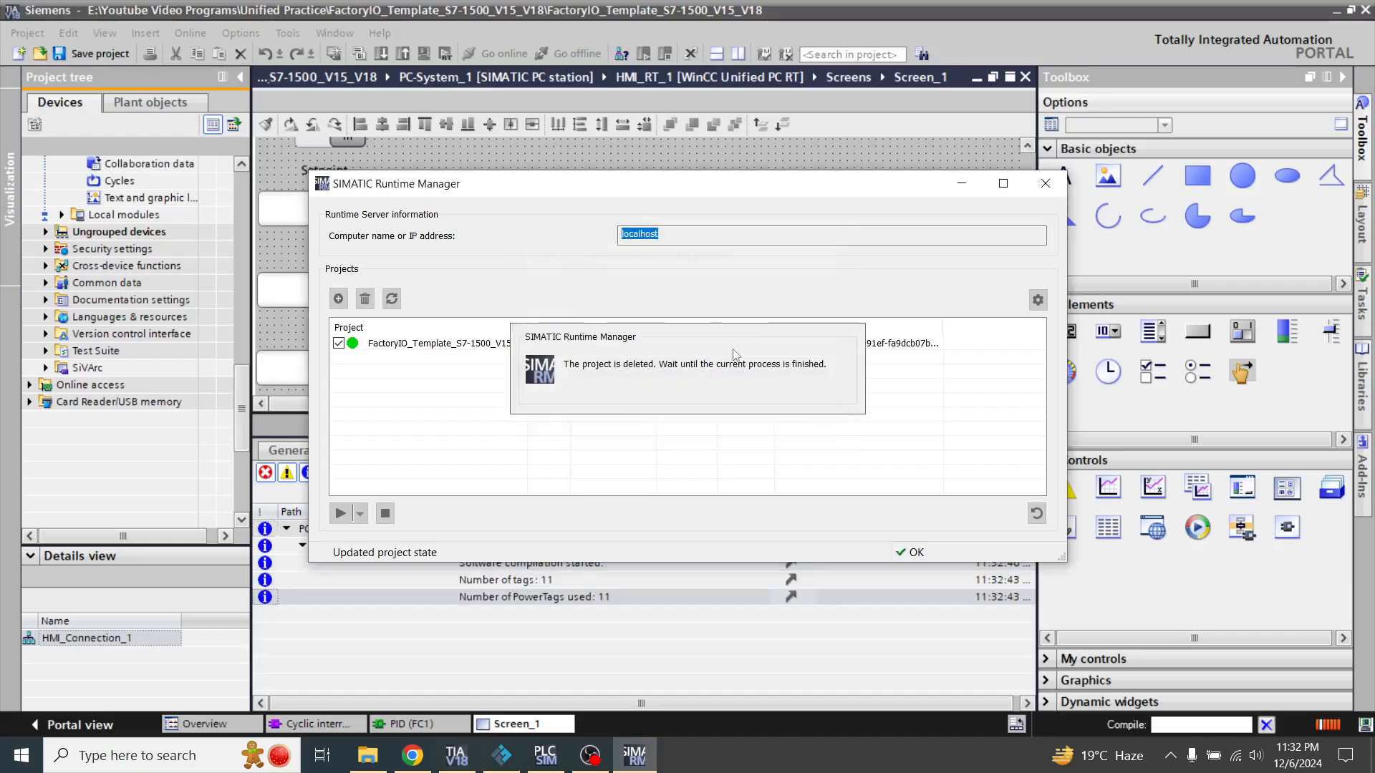
{"action": "left_click", "coordinate": [785, 159]}
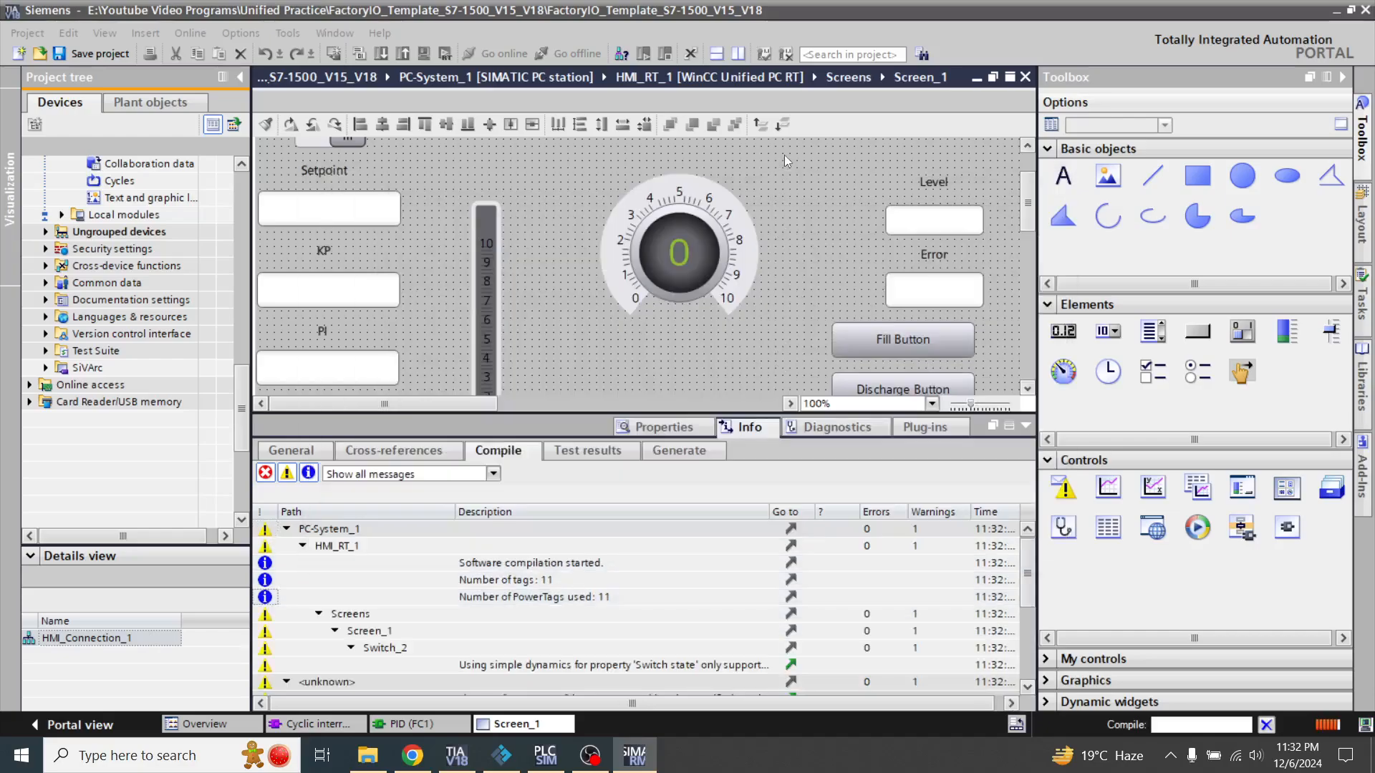
{"action": "left_click", "coordinate": [642, 761]}
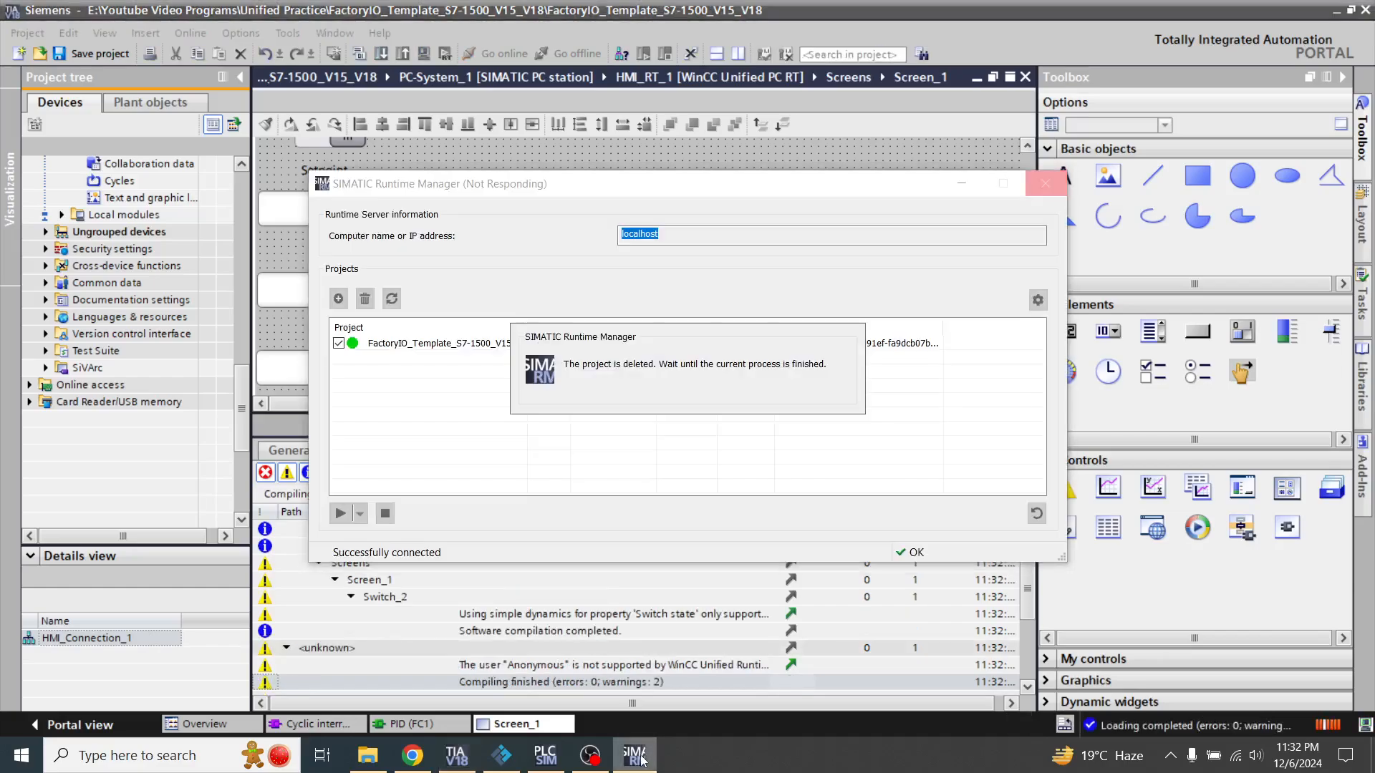
{"action": "left_click", "coordinate": [630, 763]}
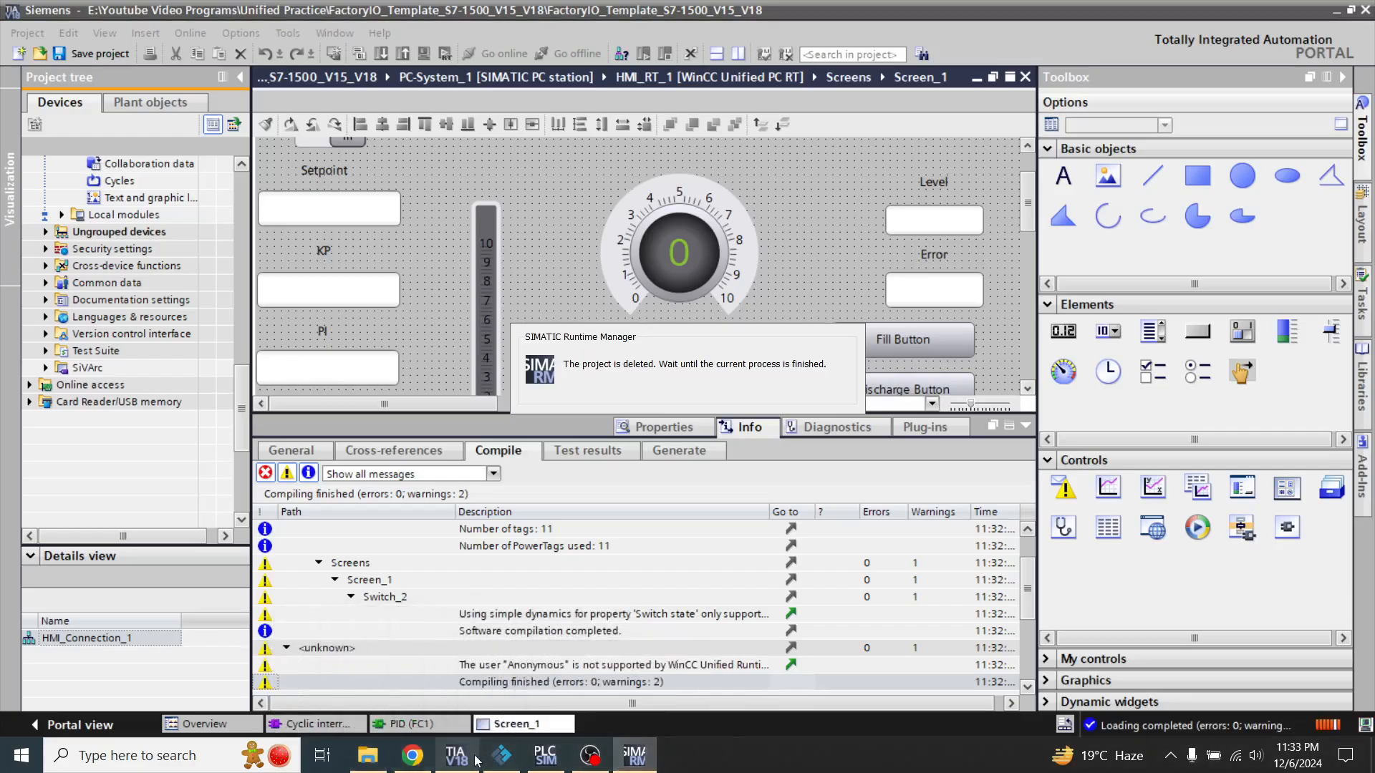
{"action": "left_click", "coordinate": [636, 760]}
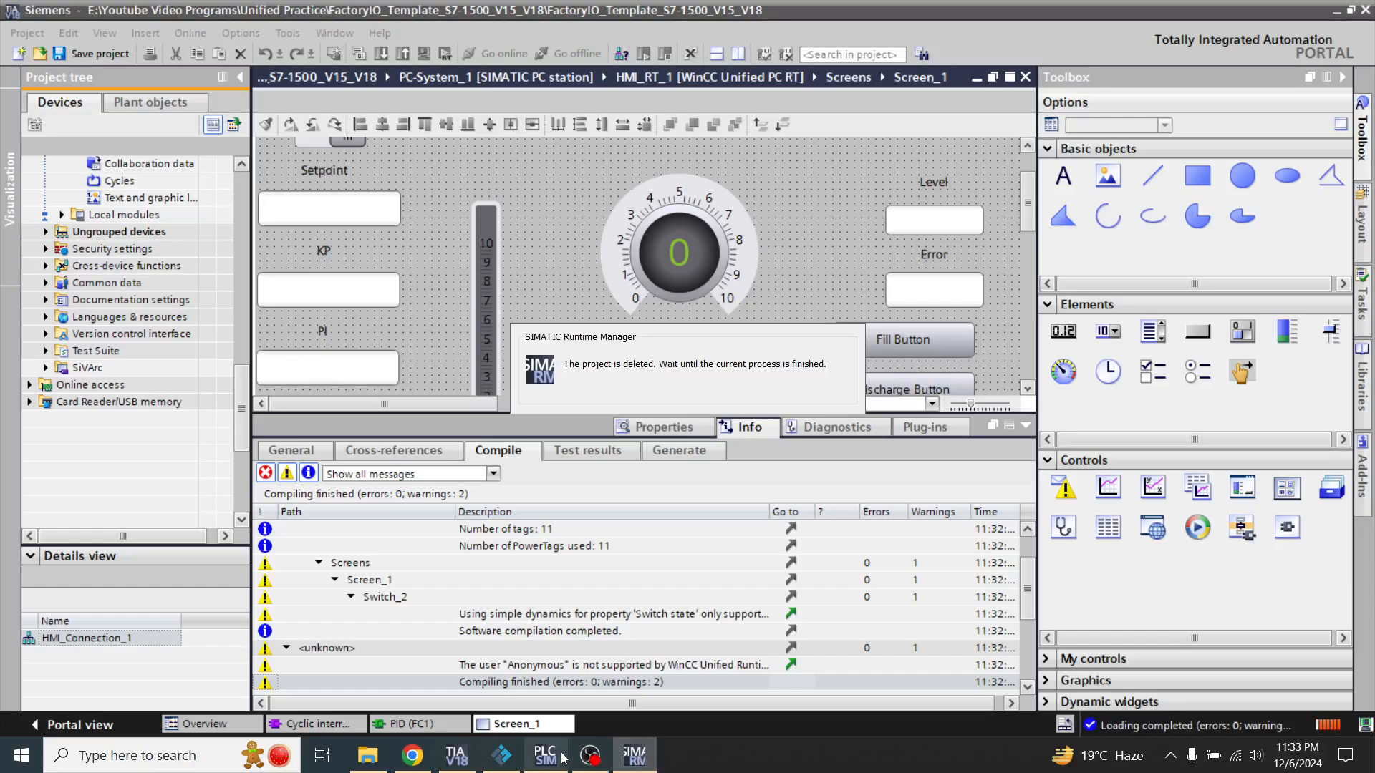
Minimize TIA Portal and close the old WinCC Unified RT browser window
{"action": "left_click", "coordinate": [474, 765]}
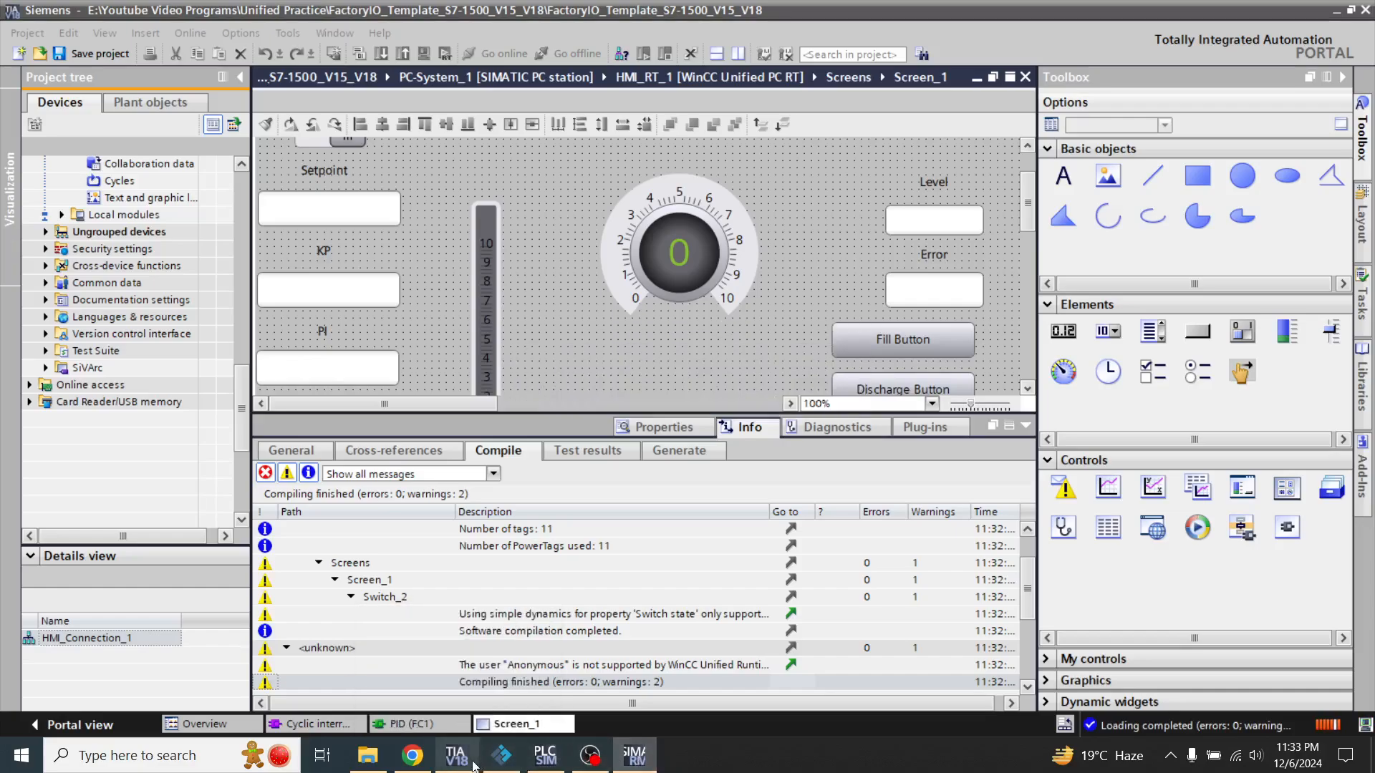
{"action": "left_click", "coordinate": [639, 766]}
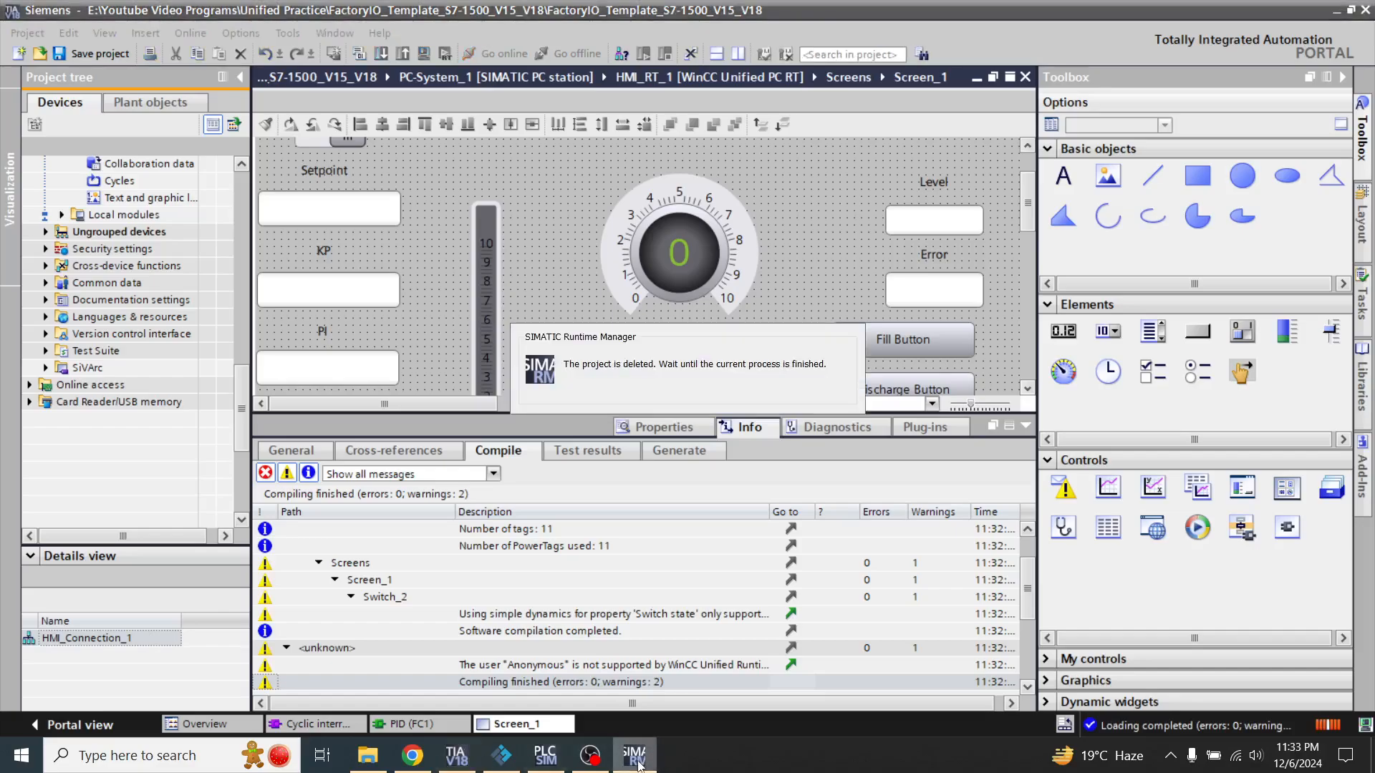
{"action": "left_click", "coordinate": [1334, 14]}
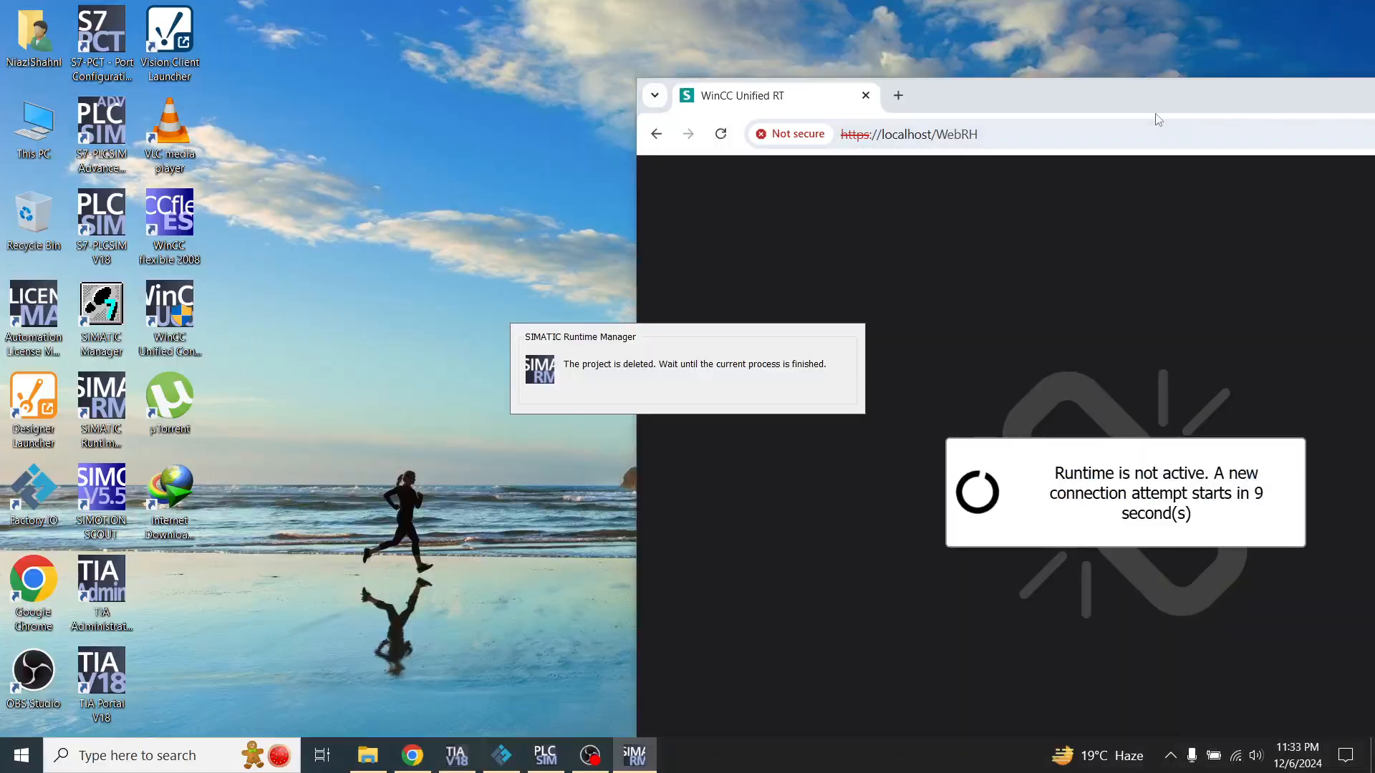
{"action": "left_click_drag", "start_coordinate": [1157, 119], "coordinate": [870, 125]}
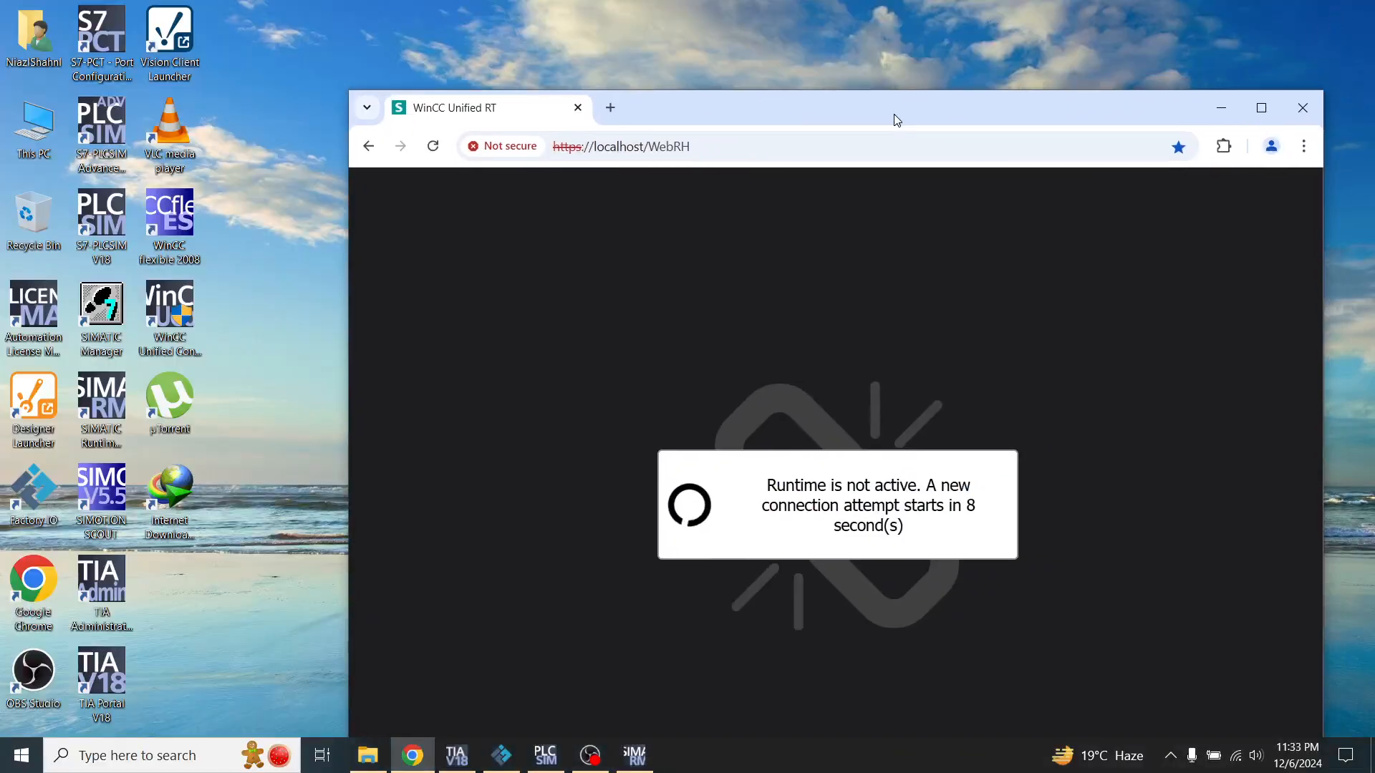
{"action": "left_click", "coordinate": [1302, 101]}
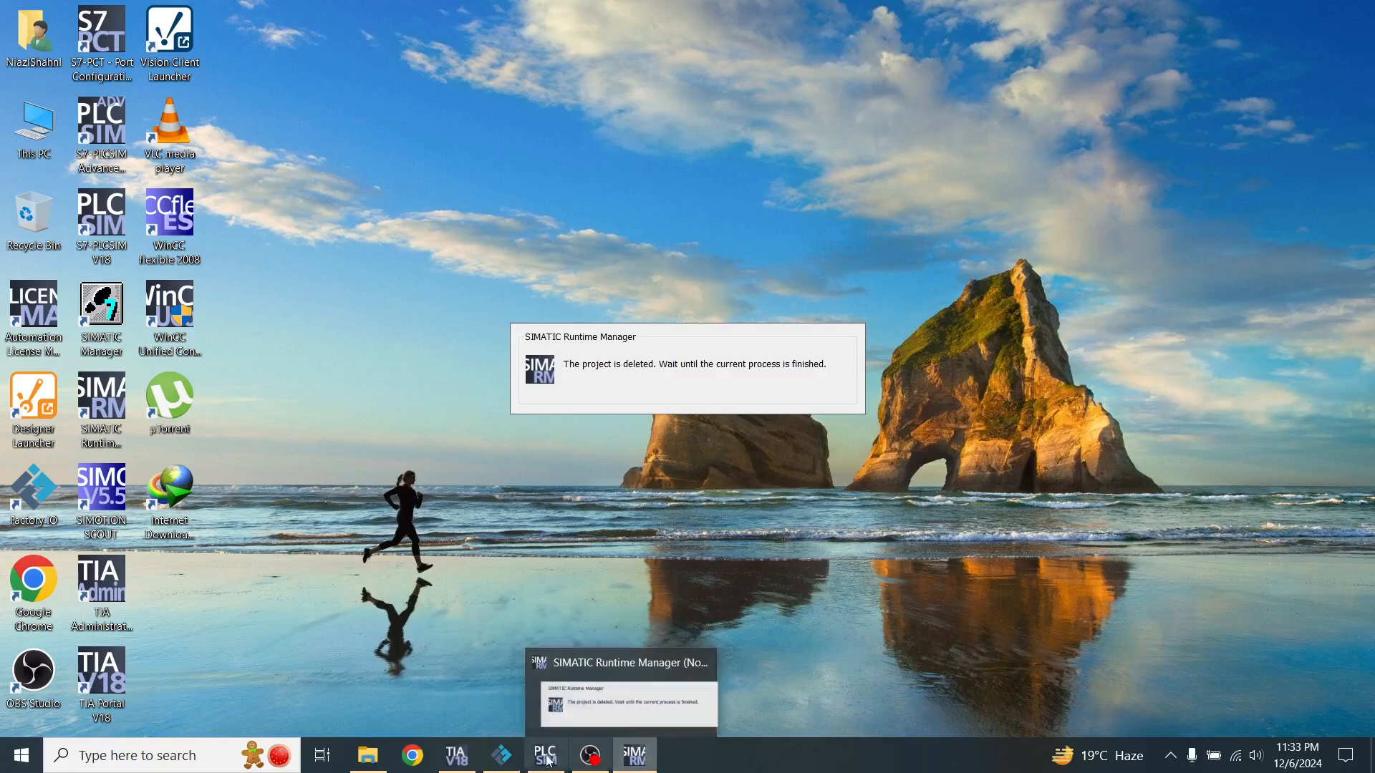
Return to TIA Portal, collapse the compile results, and check the project list in SIMATIC Runtime Manager
{"action": "mouse_move", "coordinate": [501, 765]}
{"action": "left_click", "coordinate": [456, 755]}
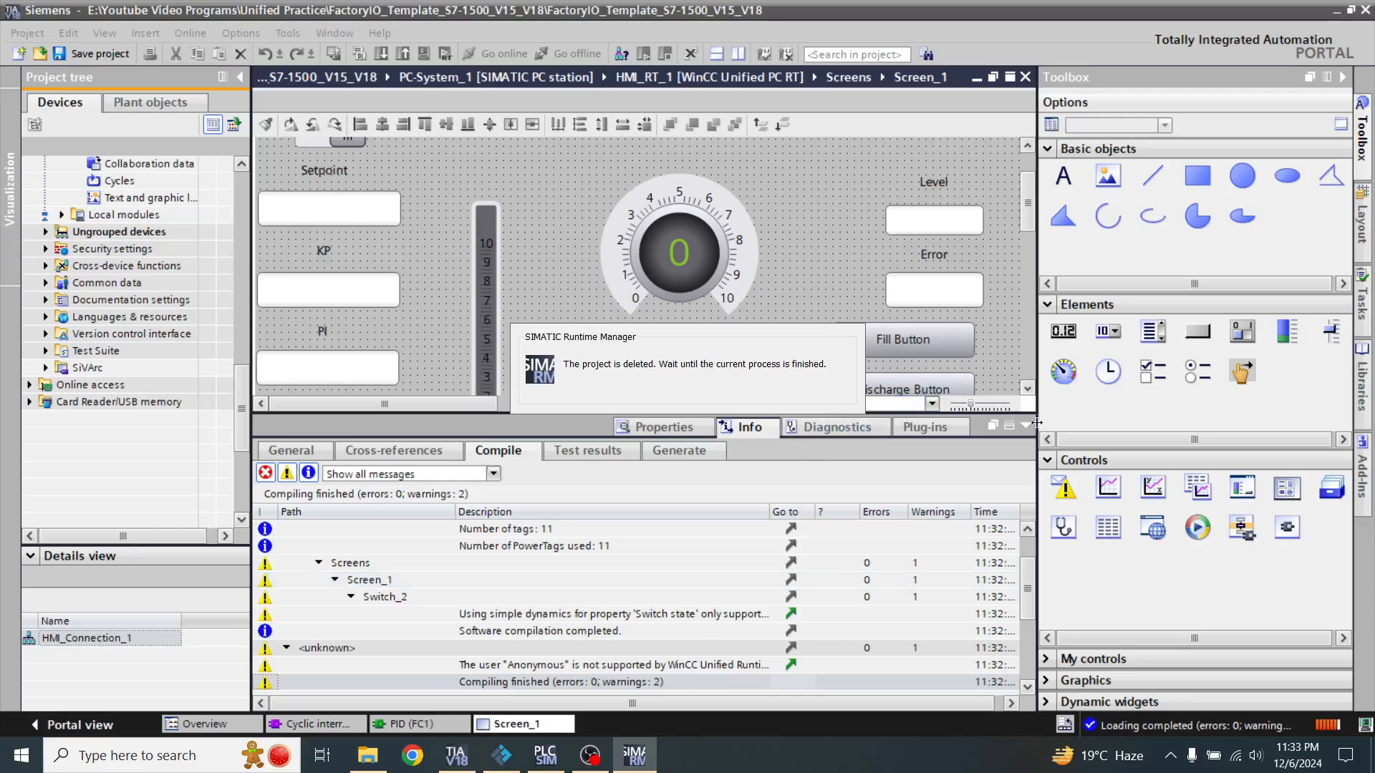
{"action": "left_click", "coordinate": [1026, 426]}
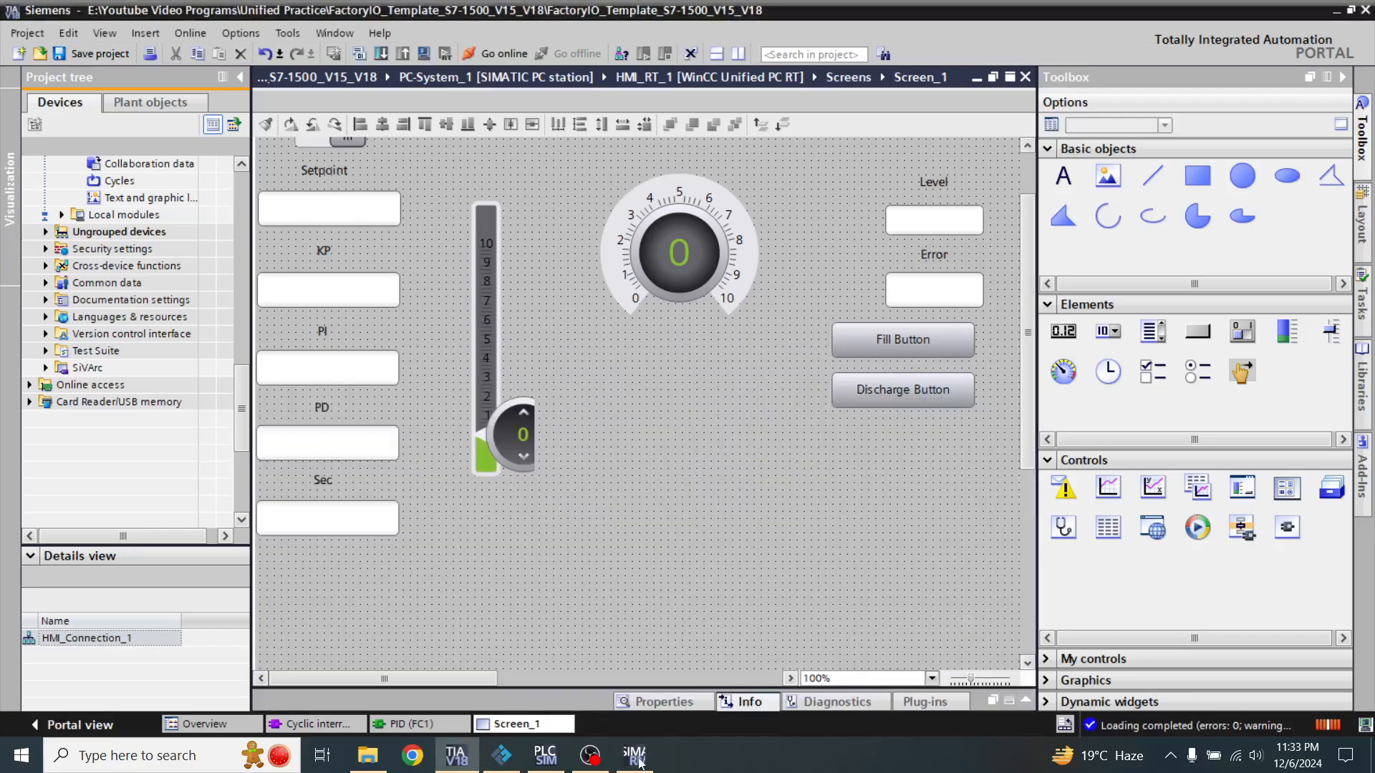
{"action": "left_click", "coordinate": [633, 764]}
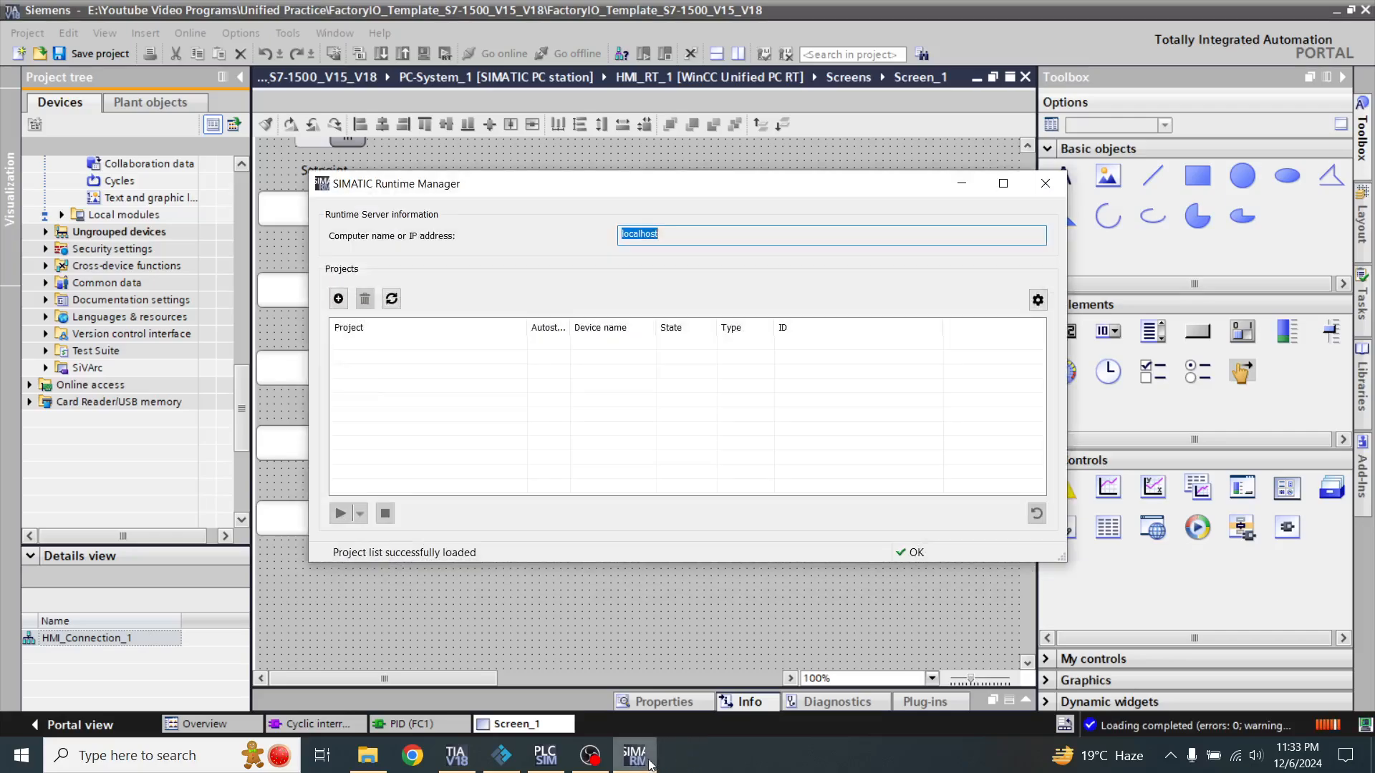
{"action": "left_click", "coordinate": [960, 184]}
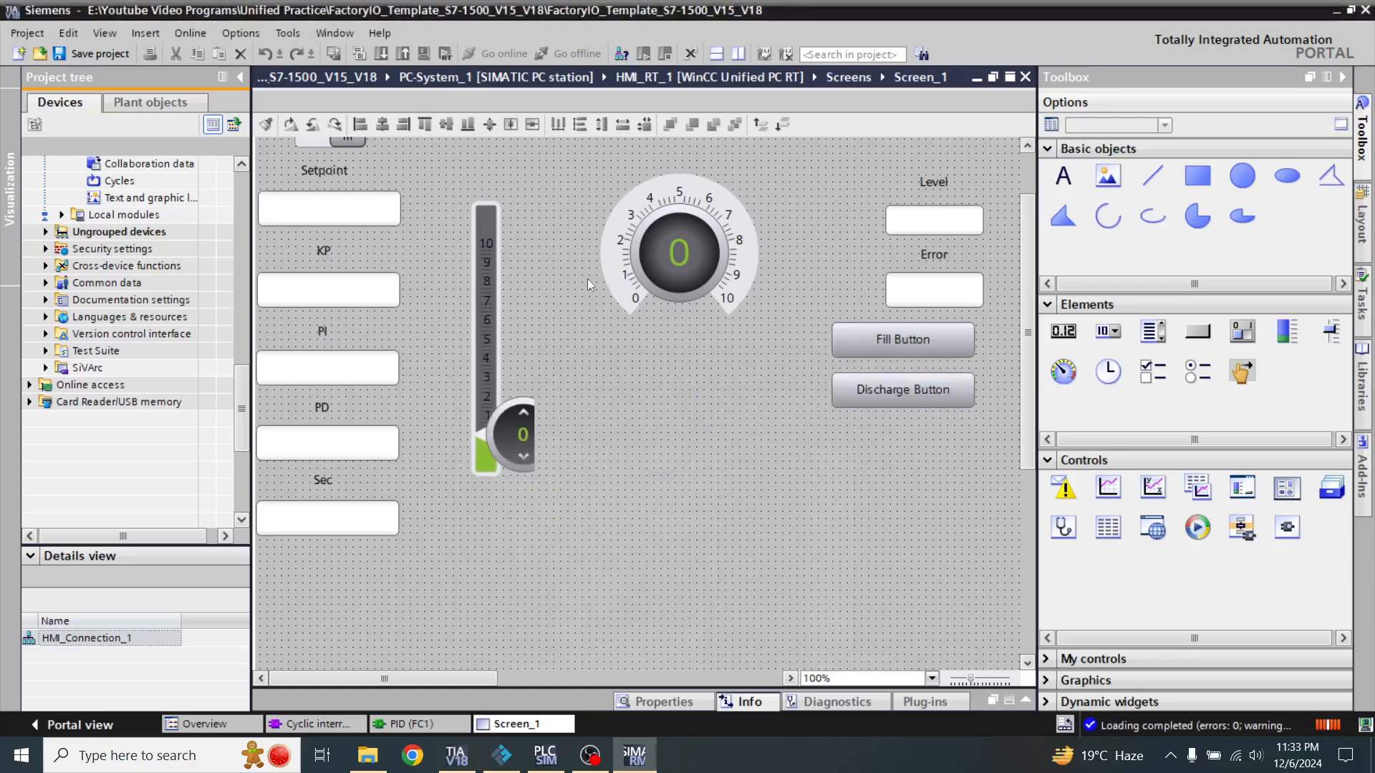
Start the HMI_RT_1 simulation with a full download and runtime start, and collapse the load messages
{"action": "left_click", "coordinate": [423, 53]}
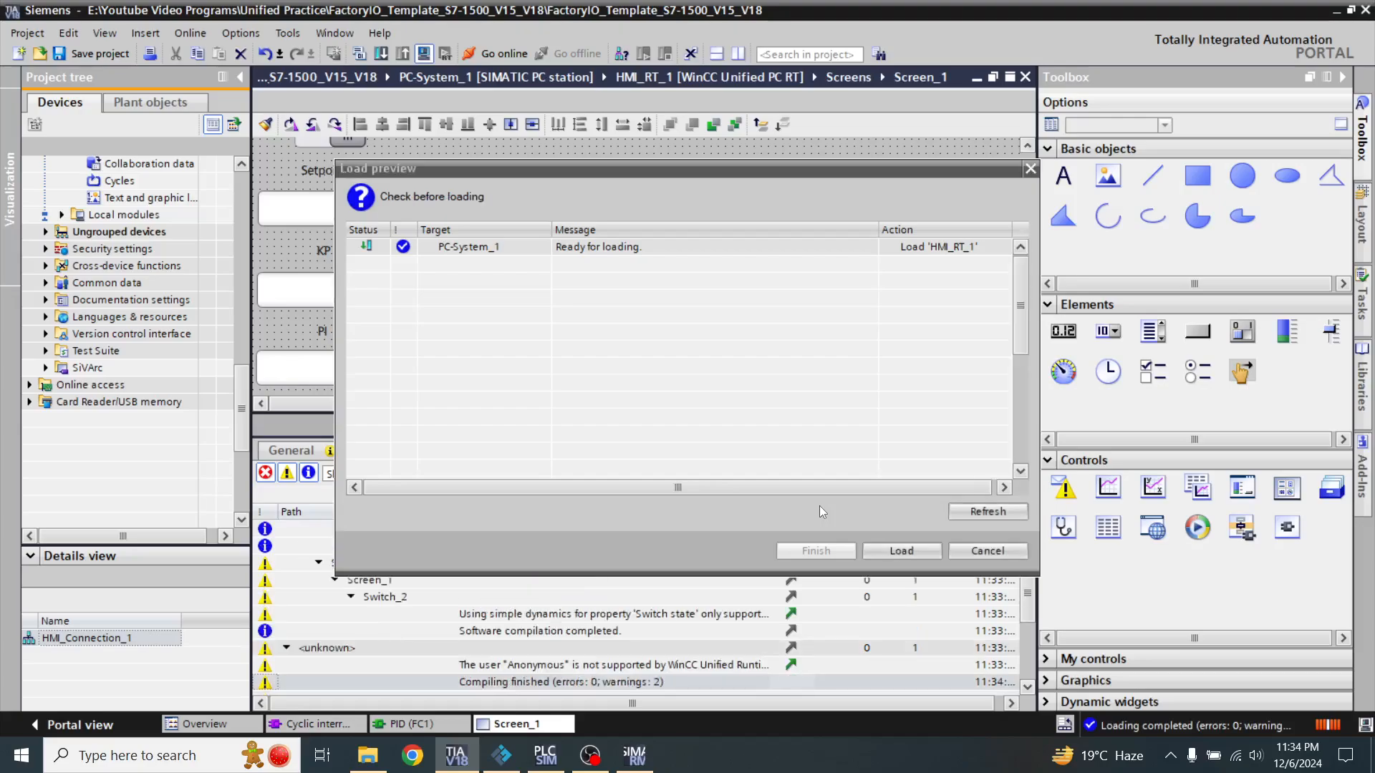
{"action": "left_click", "coordinate": [895, 552]}
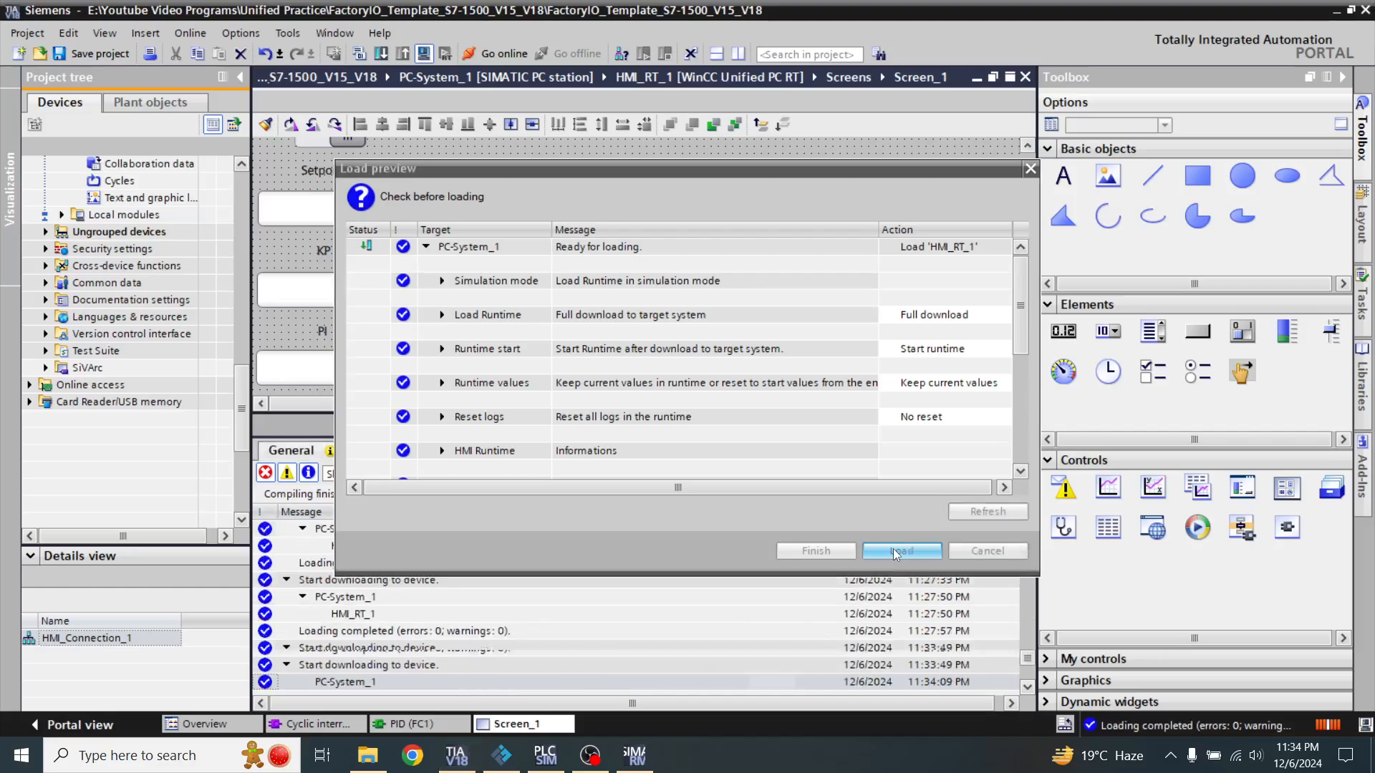
{"action": "left_click", "coordinate": [838, 552]}
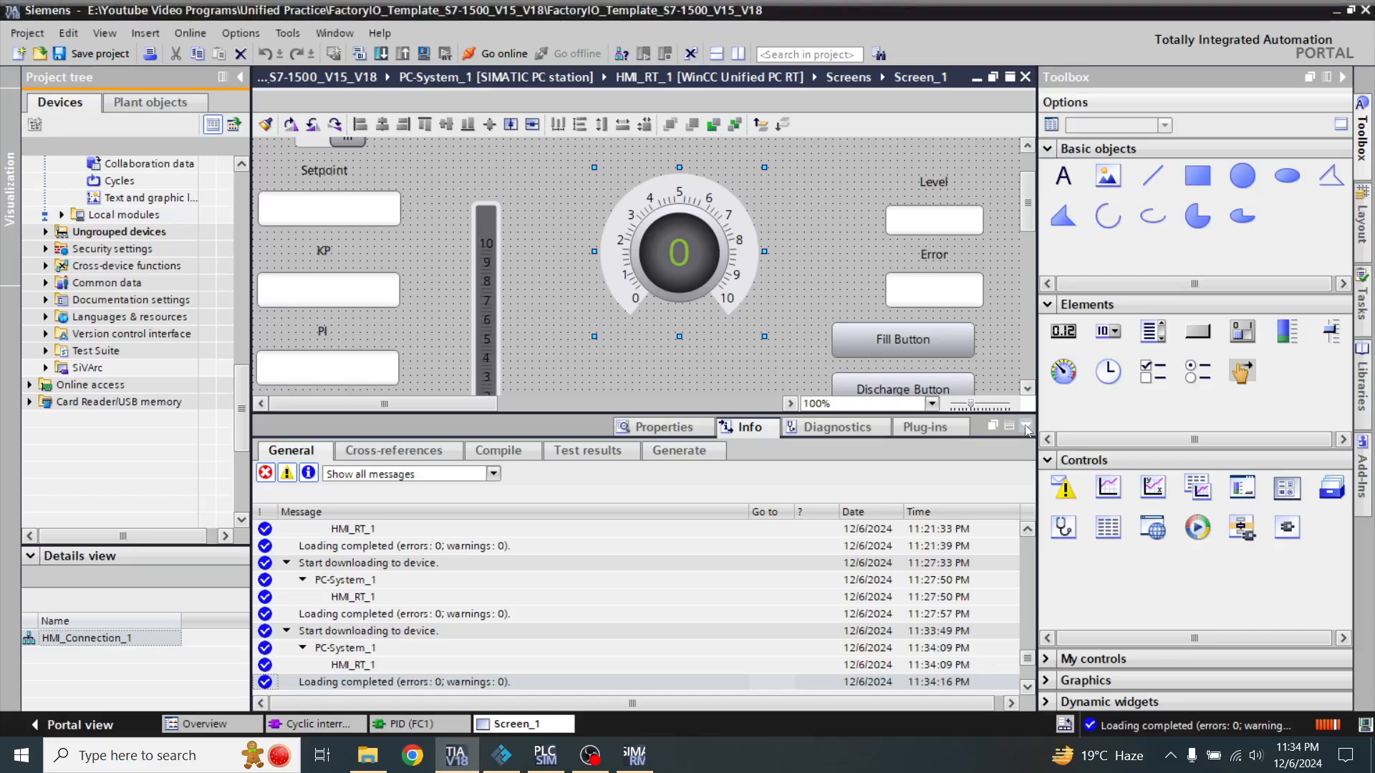
{"action": "left_click", "coordinate": [1027, 428]}
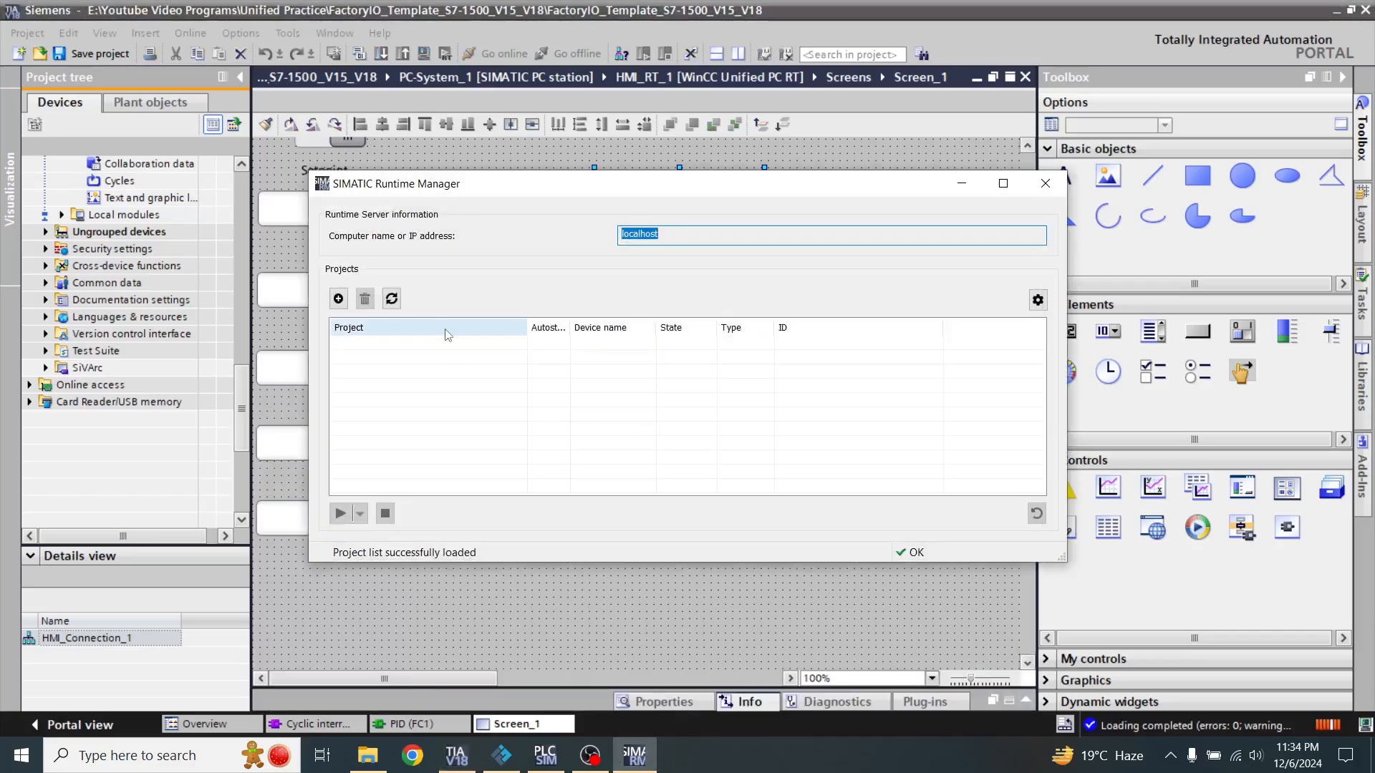
Refresh the project list in SIMATIC Runtime Manager and open the WinCC Unified RT page in Chrome
{"action": "left_click", "coordinate": [391, 300]}
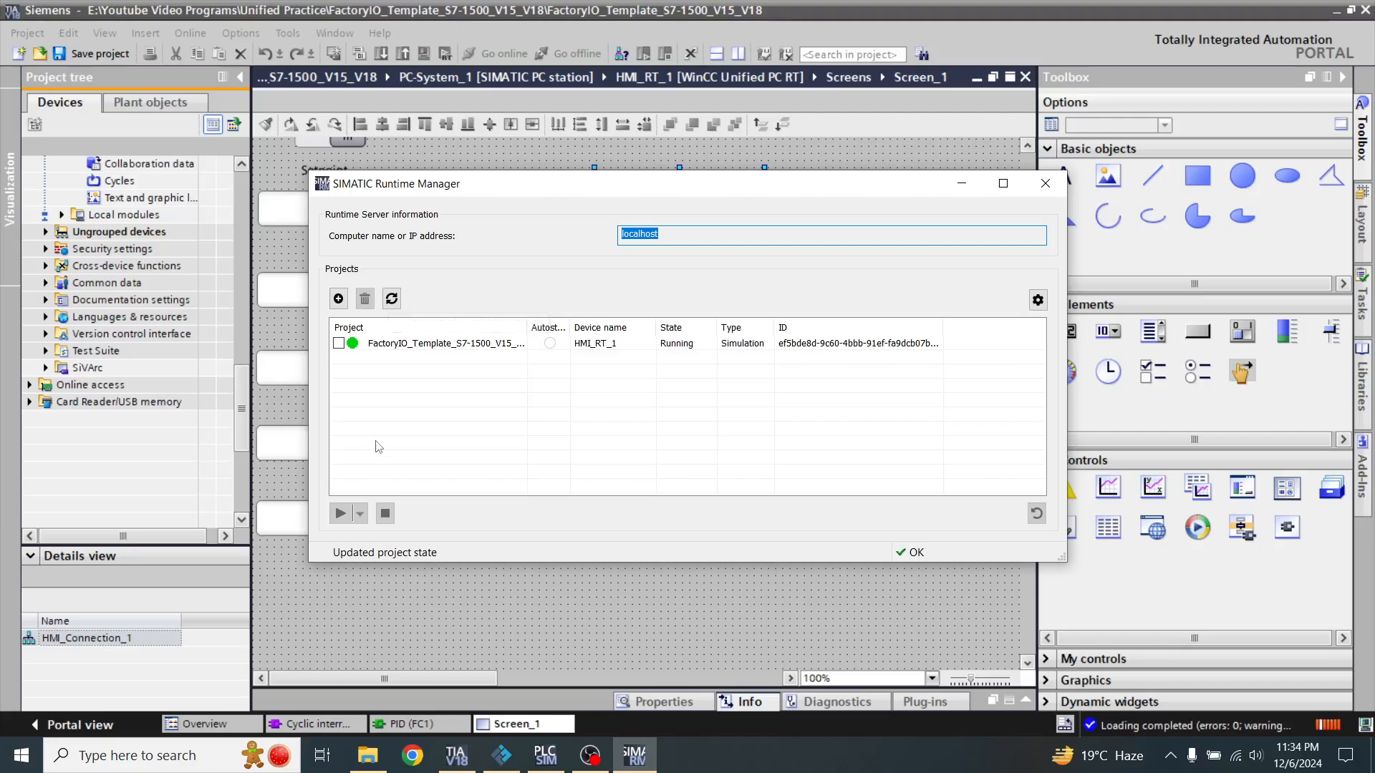
{"action": "left_click", "coordinate": [408, 770]}
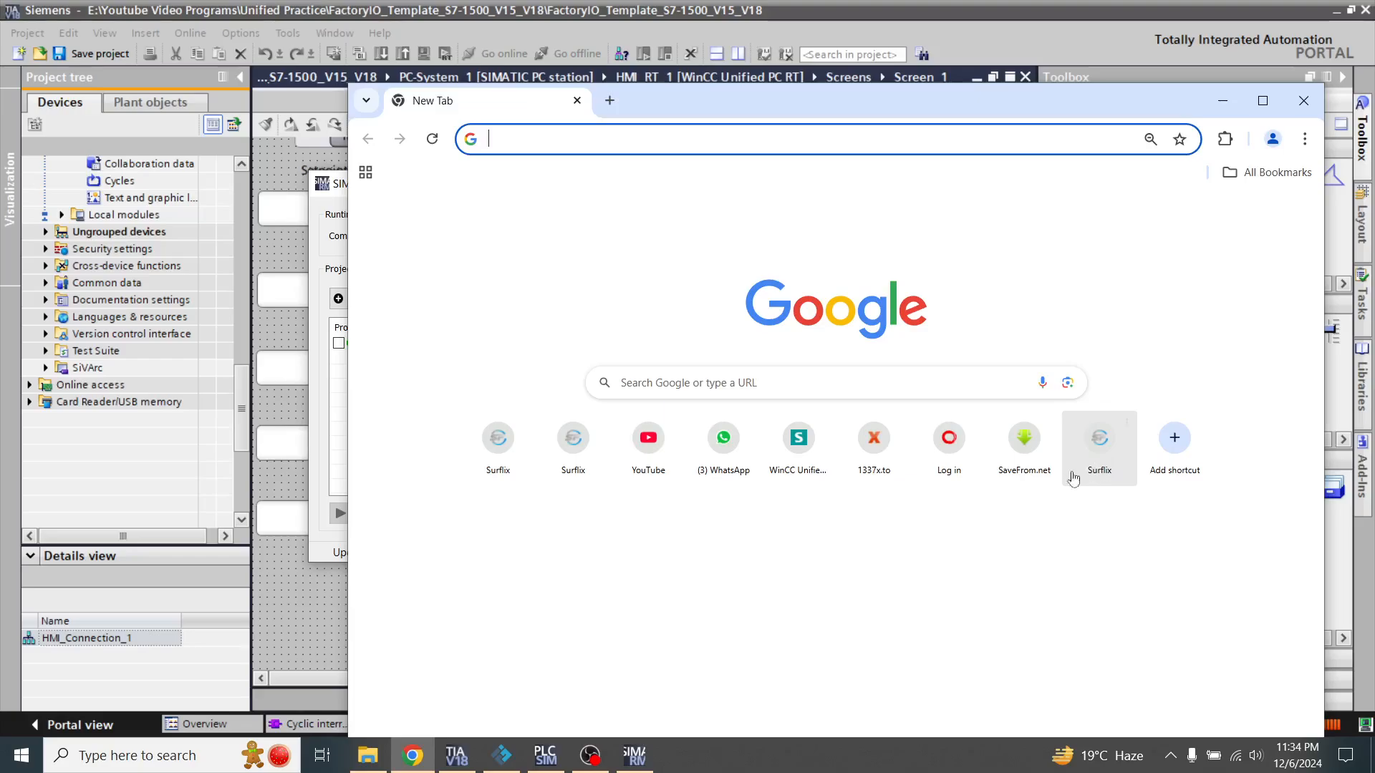
{"action": "left_click", "coordinate": [792, 456]}
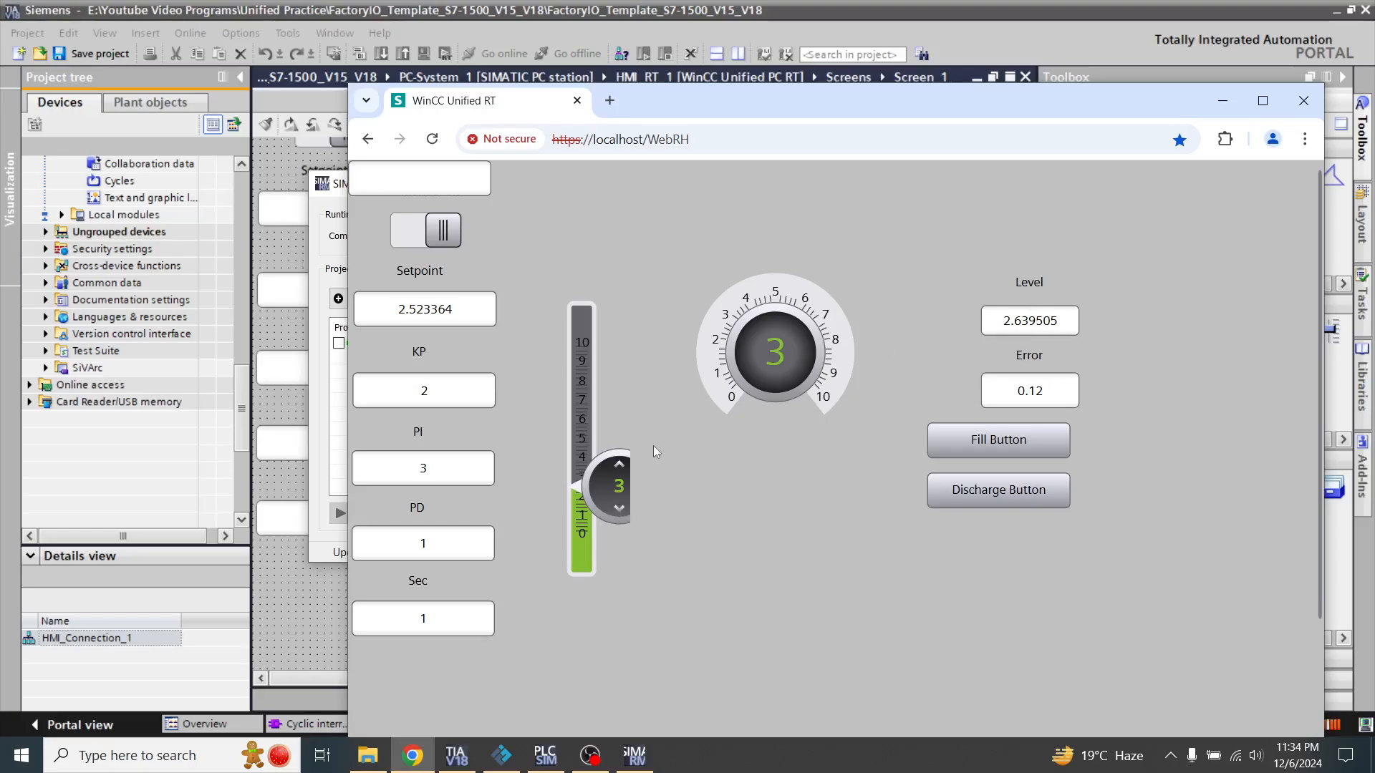
Test the level gauge by moving the setpoint slider to about 3.3, 7.0 and 7.7, and back to about 6.5
{"action": "left_click_drag", "start_coordinate": [617, 482], "coordinate": [617, 476]}
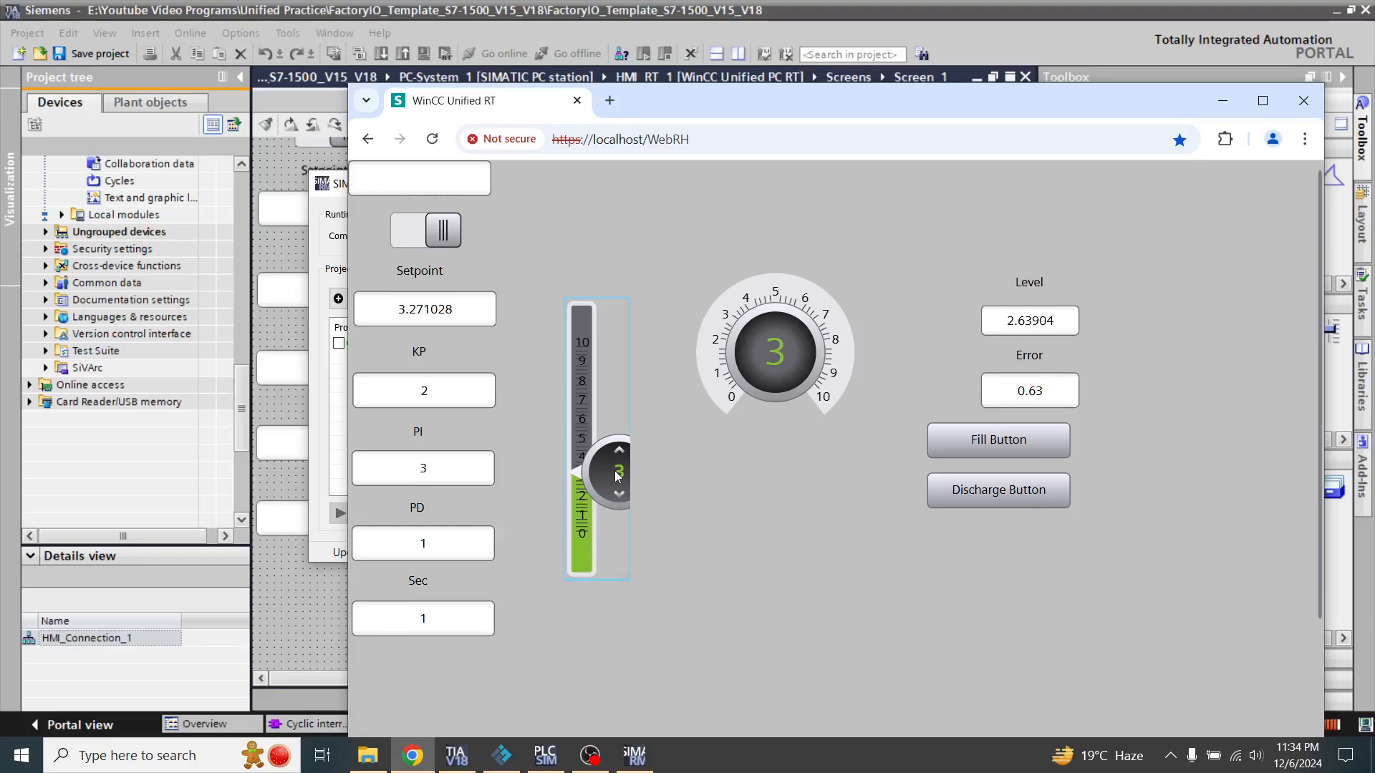
{"action": "left_click_drag", "start_coordinate": [617, 476], "coordinate": [614, 405]}
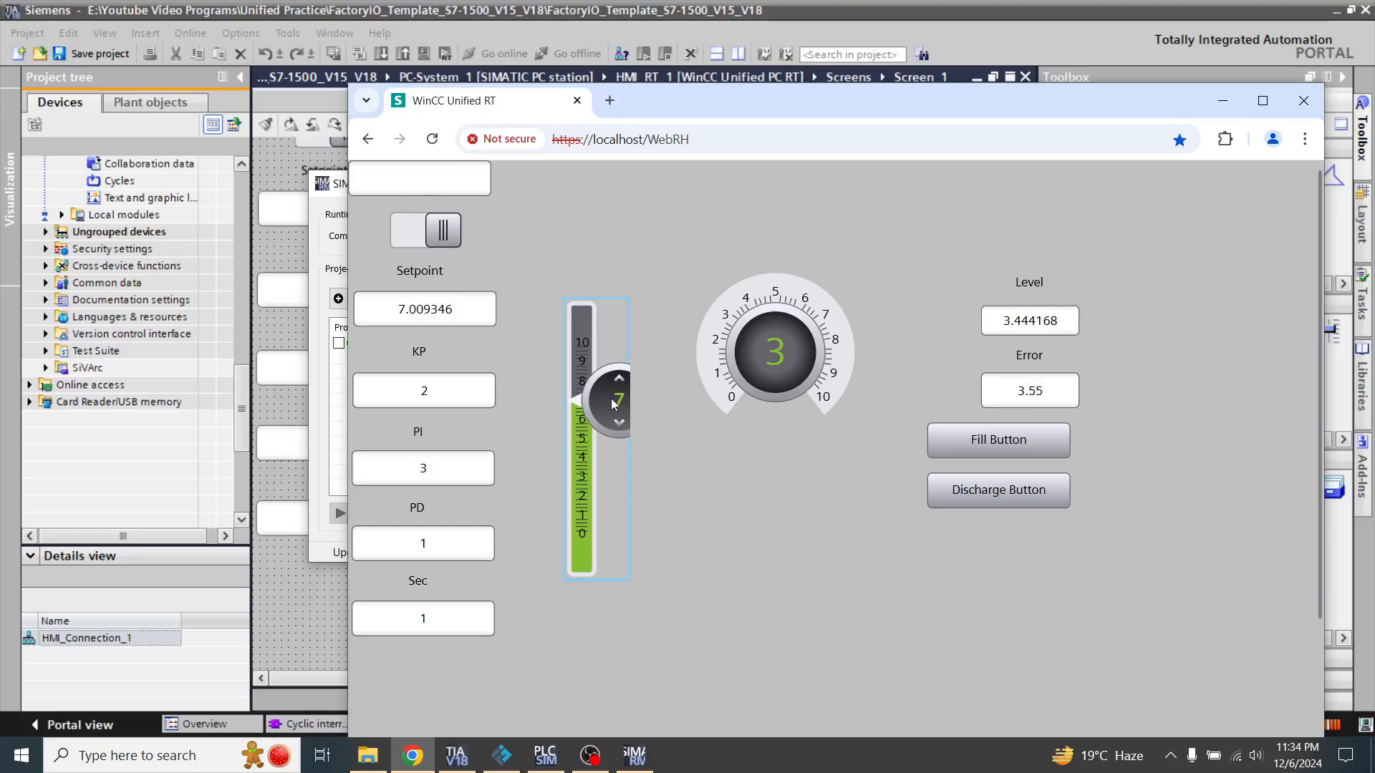
{"action": "left_click_drag", "start_coordinate": [614, 404], "coordinate": [614, 391]}
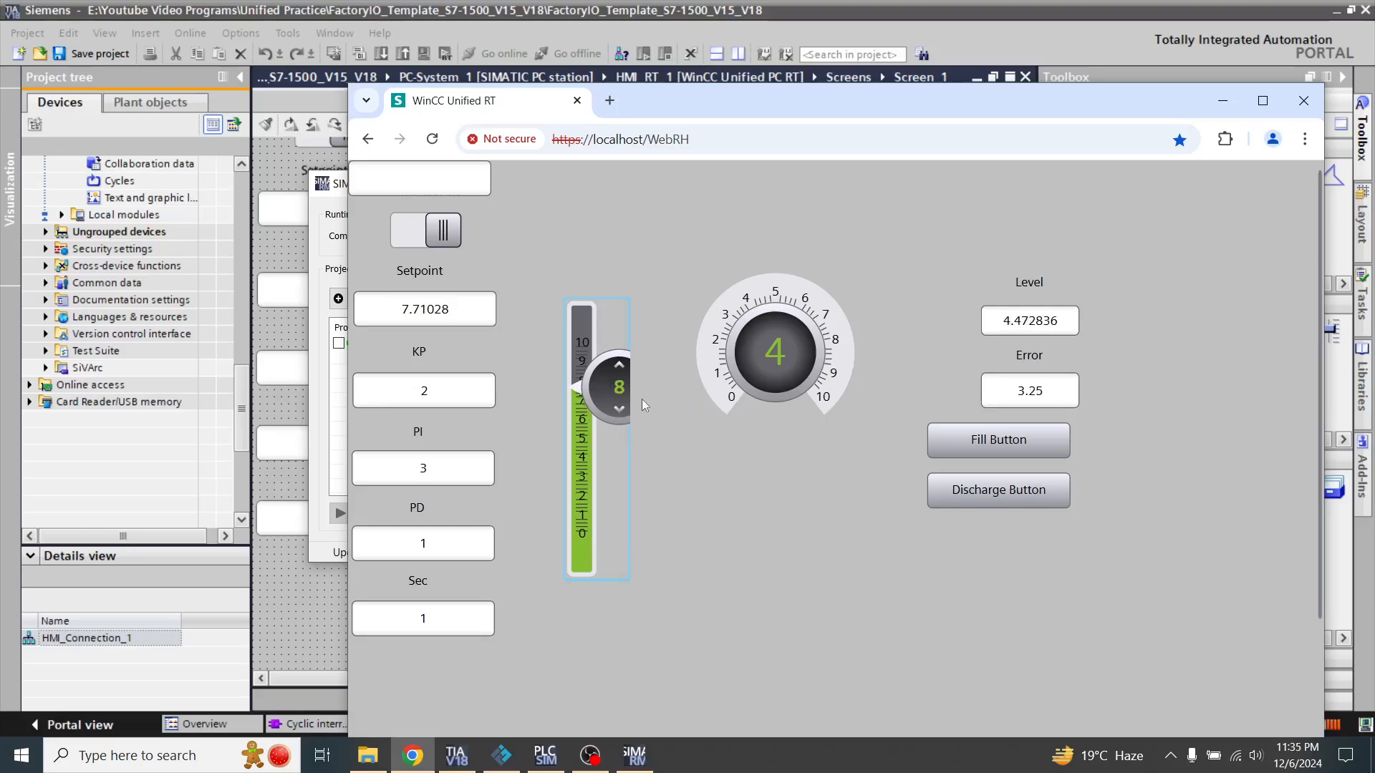
{"action": "mouse_move", "coordinate": [614, 399]}
{"action": "left_mouse_down"}
{"action": "mouse_move", "coordinate": [613, 379]}
{"action": "mouse_move", "coordinate": [620, 421]}
{"action": "left_mouse_up"}
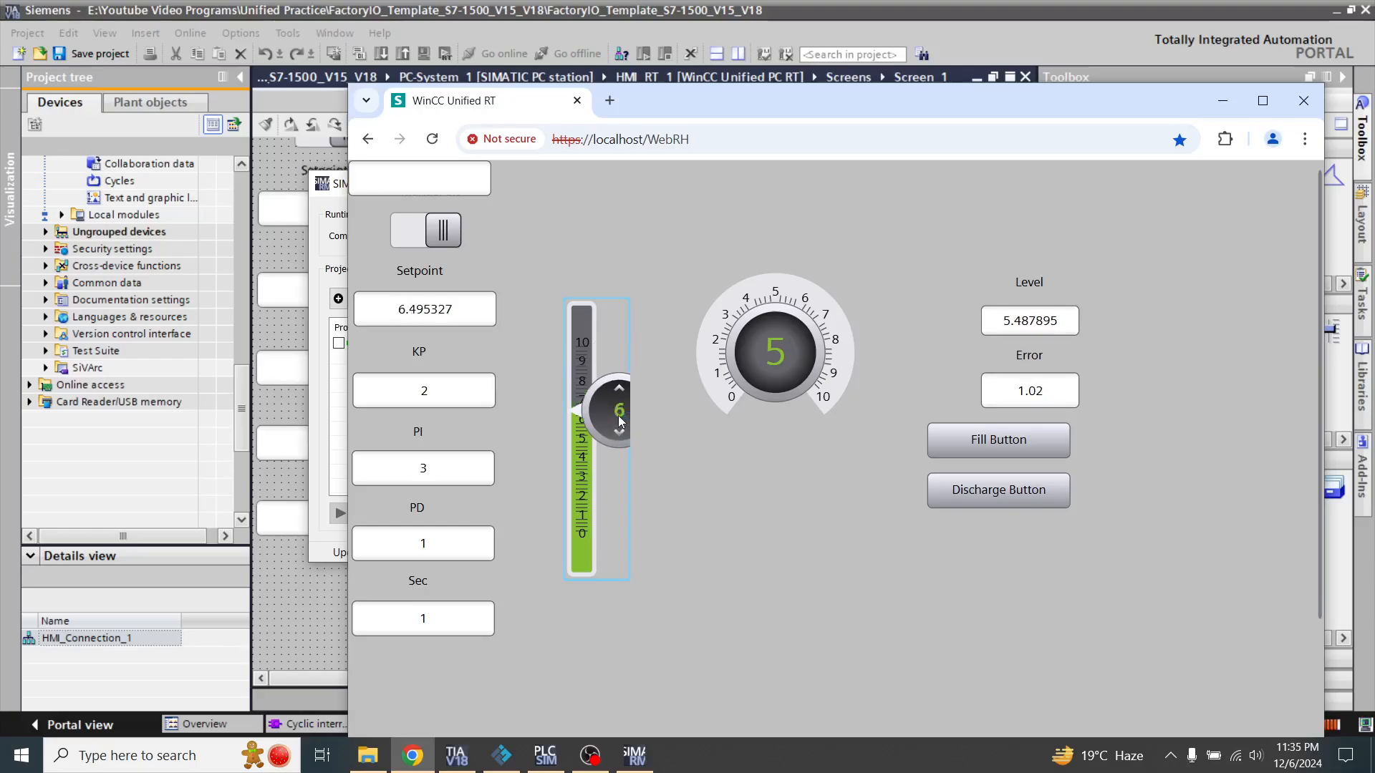
Bring the Factory I/O tank into view behind the runtime page, and move the setpoint slider to 10 and down to about 1.9
{"action": "left_click", "coordinate": [501, 756]}
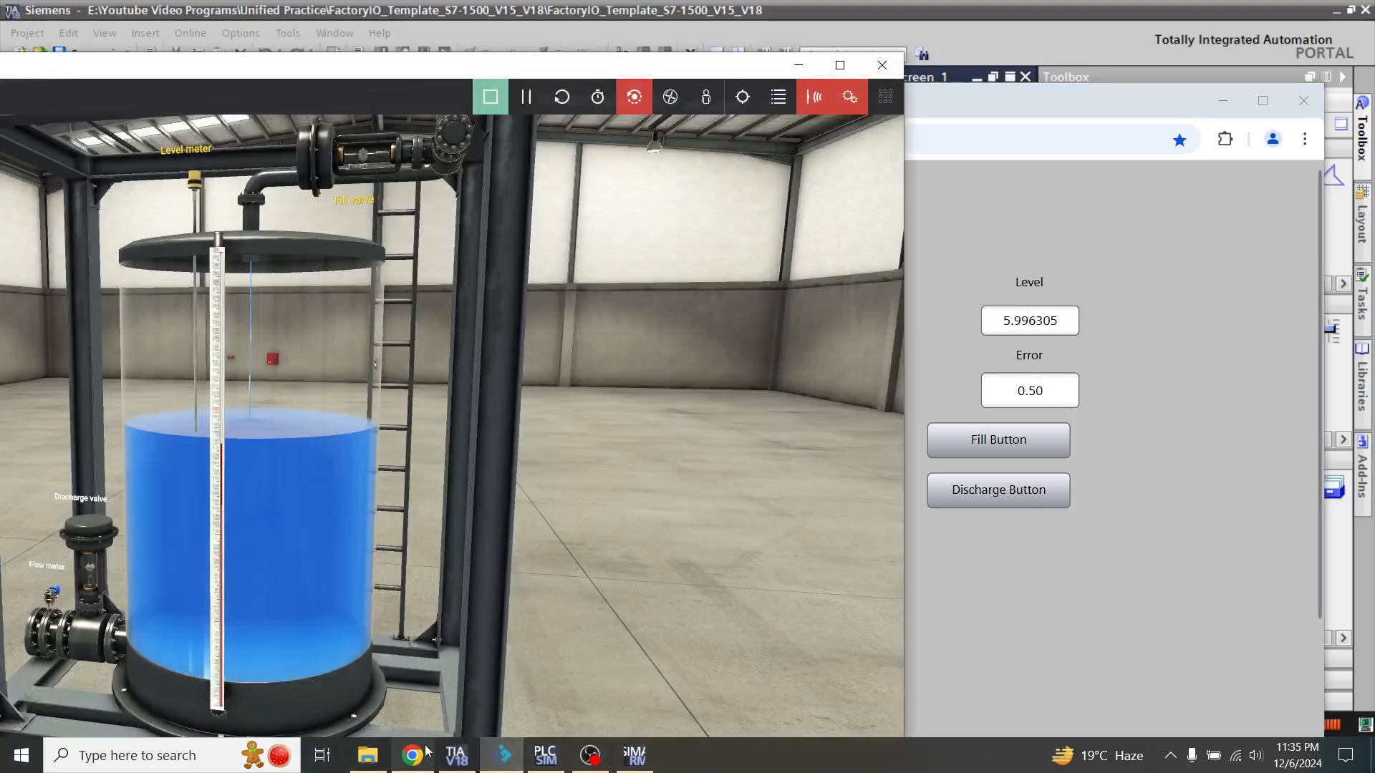
{"action": "left_click", "coordinate": [412, 755]}
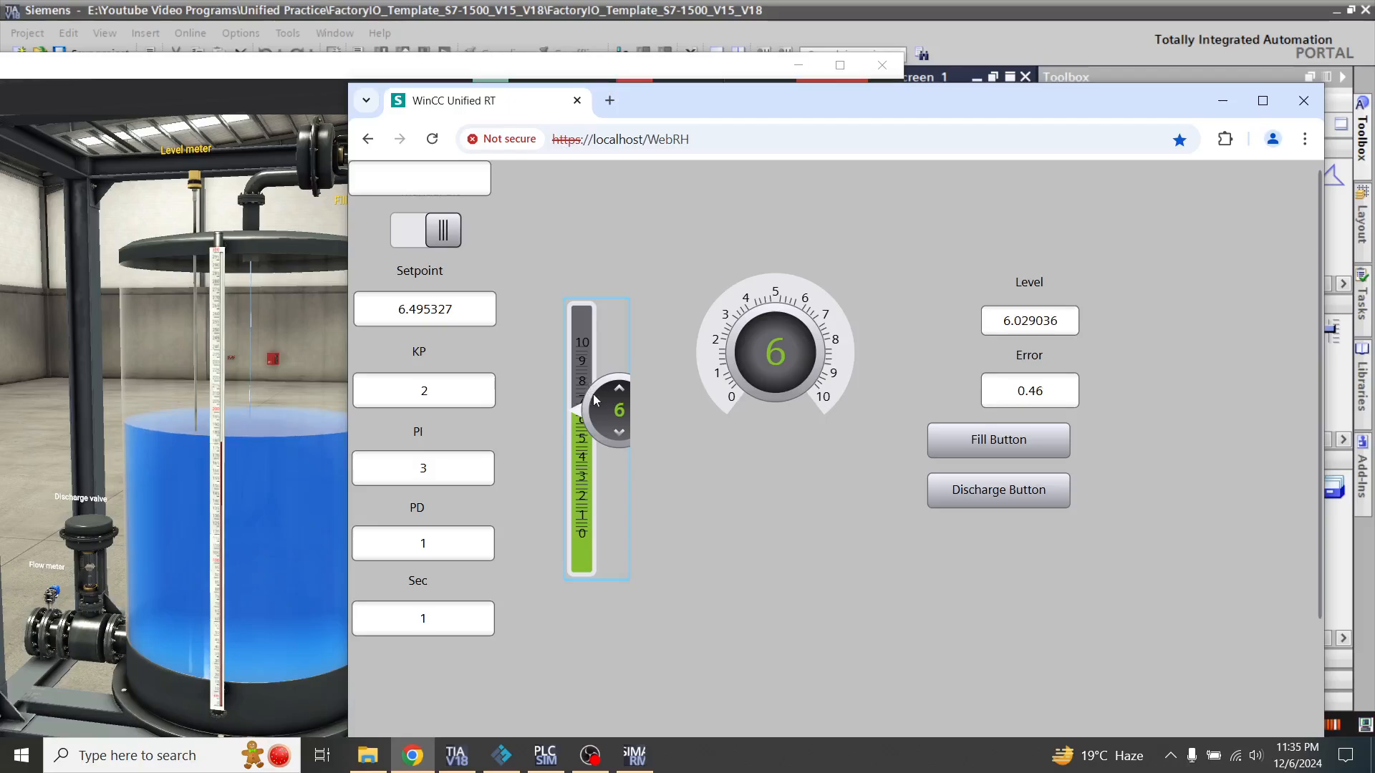
{"action": "left_click_drag", "start_coordinate": [594, 394], "coordinate": [609, 325]}
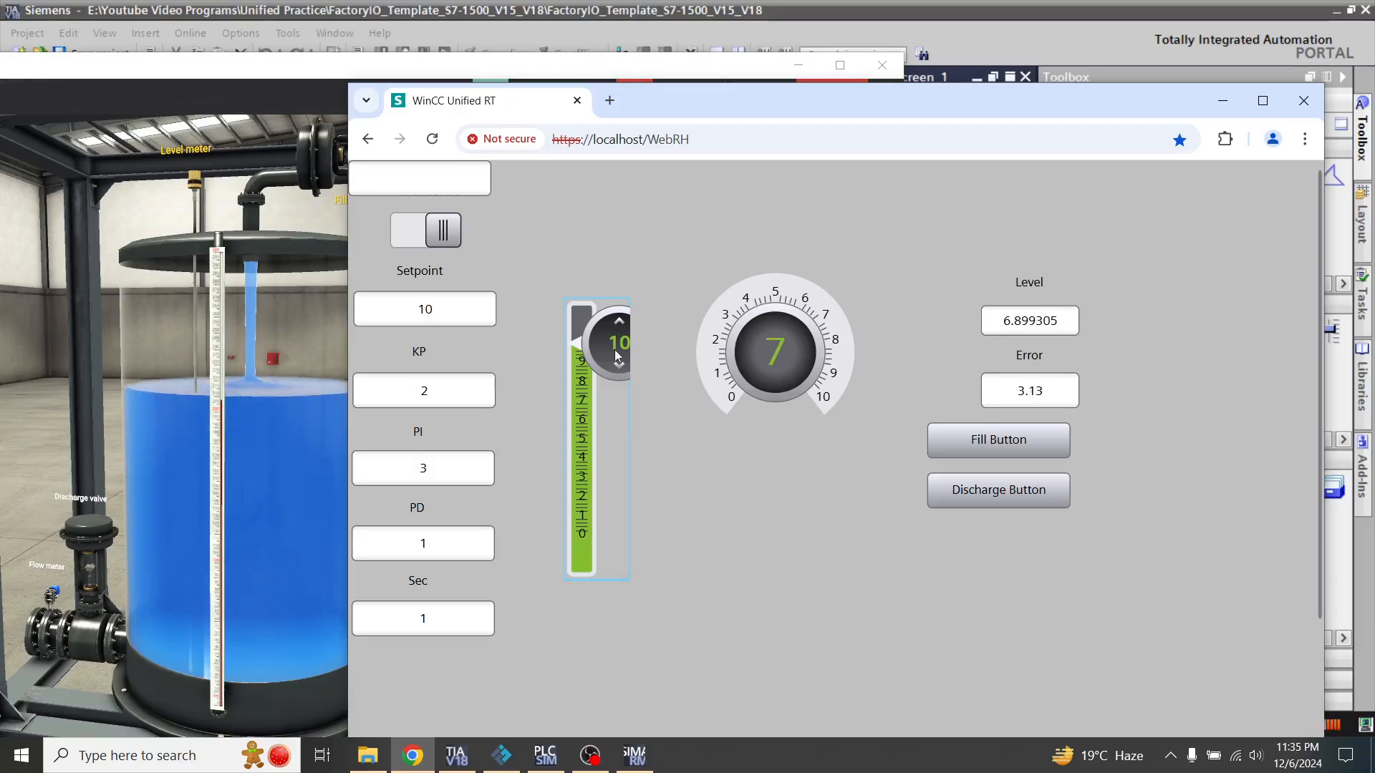
{"action": "left_click_drag", "start_coordinate": [622, 351], "coordinate": [625, 511]}
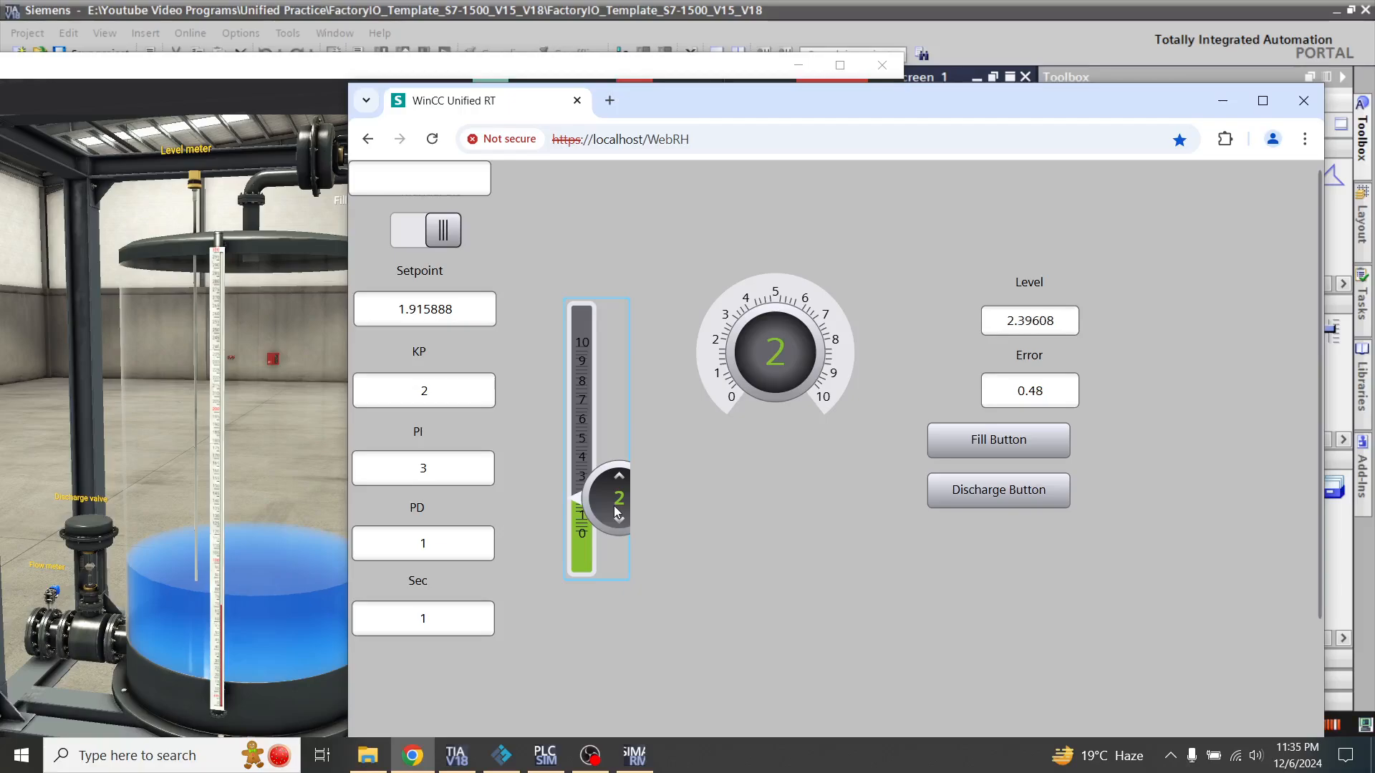
{"action": "left_click", "coordinate": [1170, 756]}
{"action": "right_click", "coordinate": [1152, 720]}
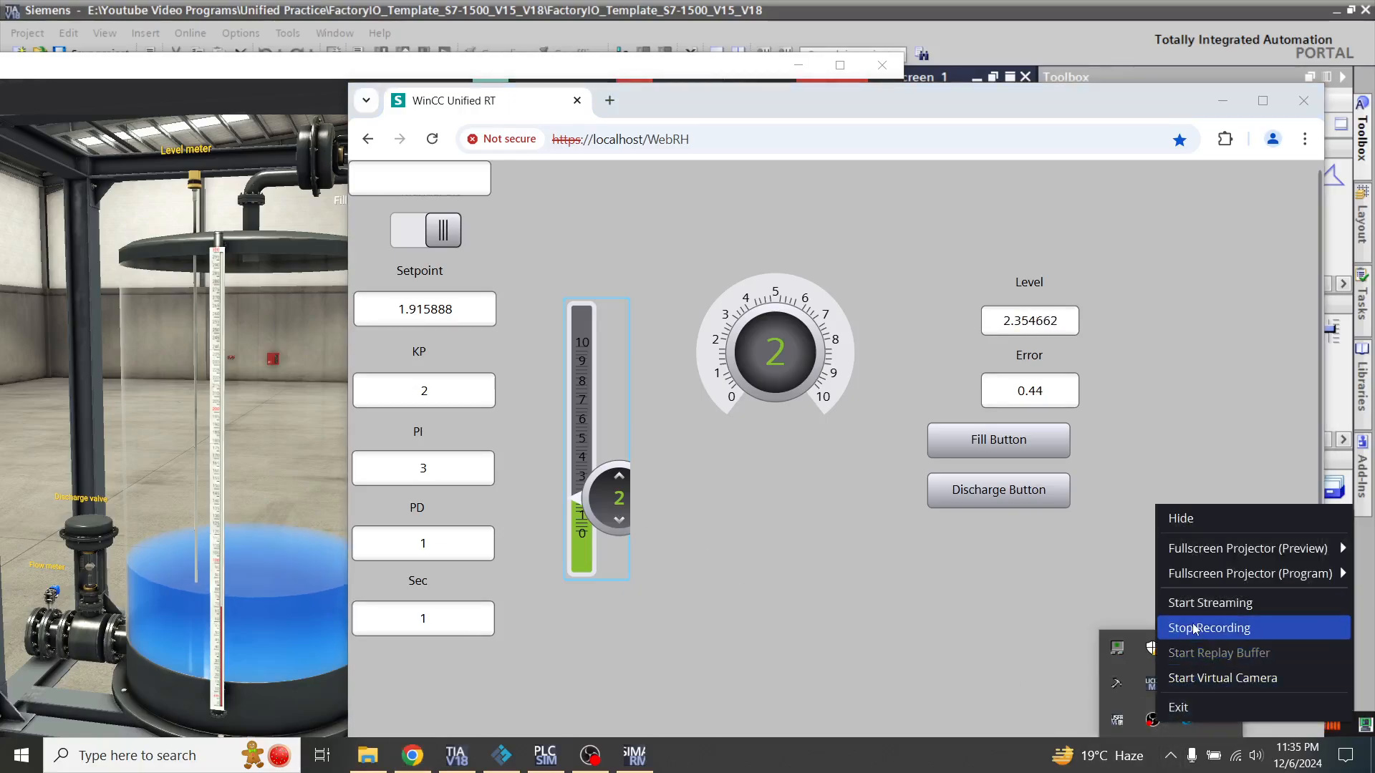